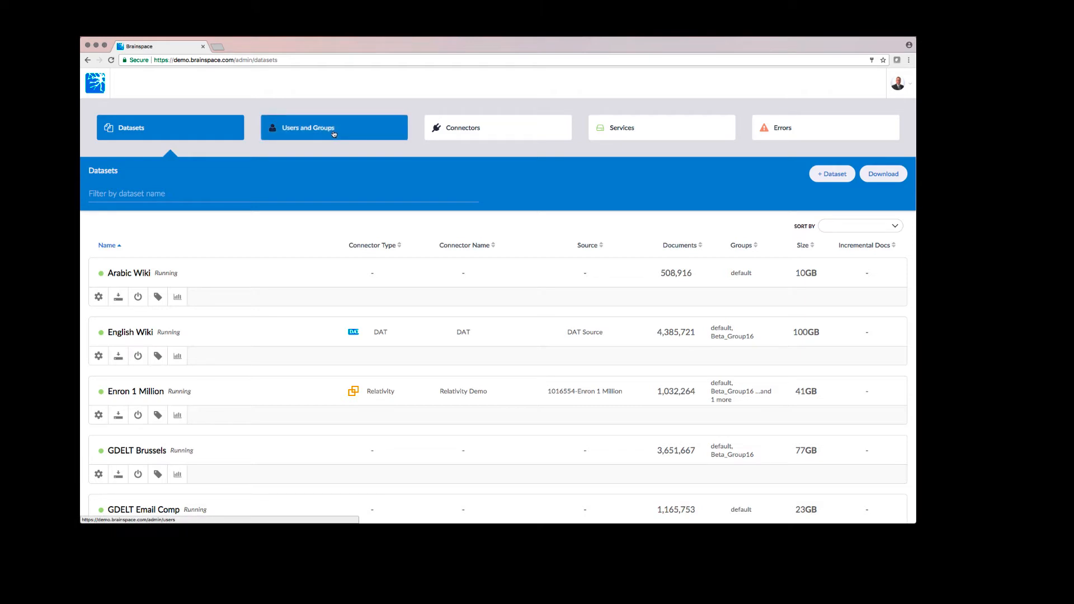
- Go to the Users and Groups administration page listing all users and groups
left_click(335, 134)
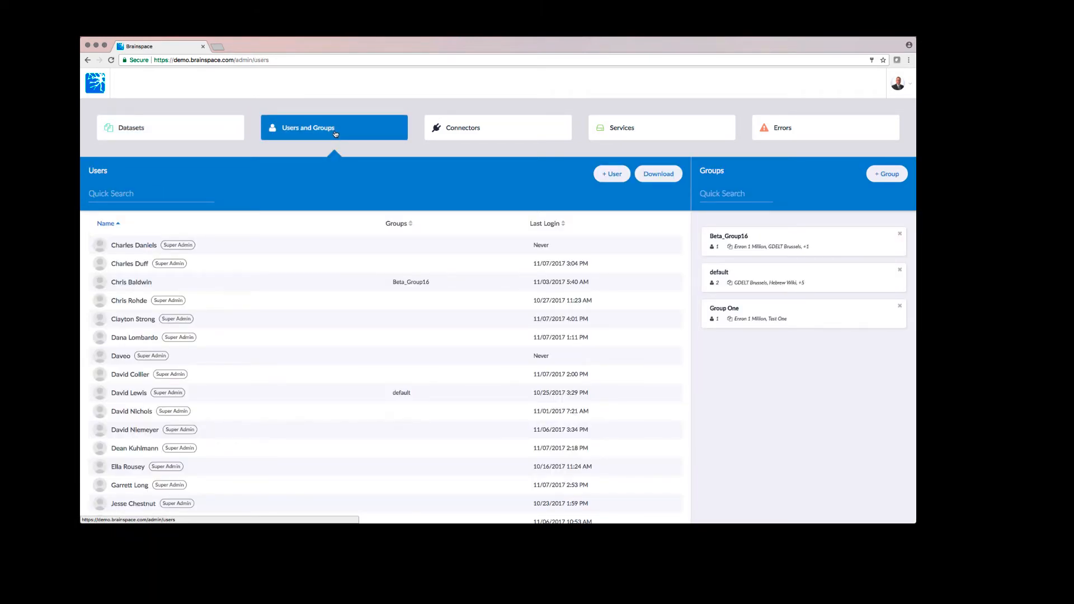
- Start a new user named User Two, entering its e-mail address and a confirmed password
left_click(614, 174)
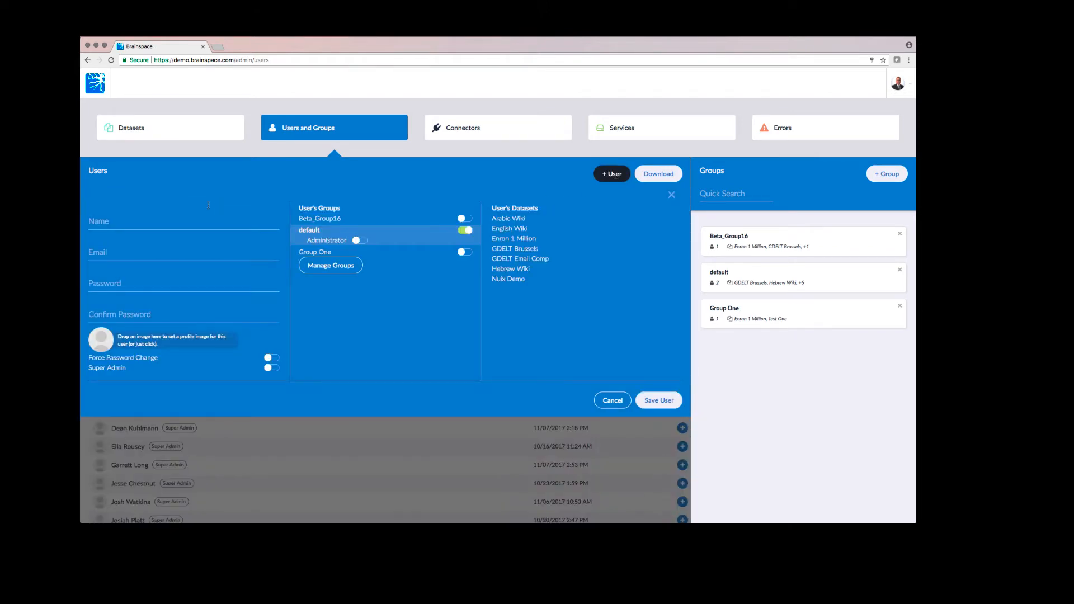
left_click(172, 221)
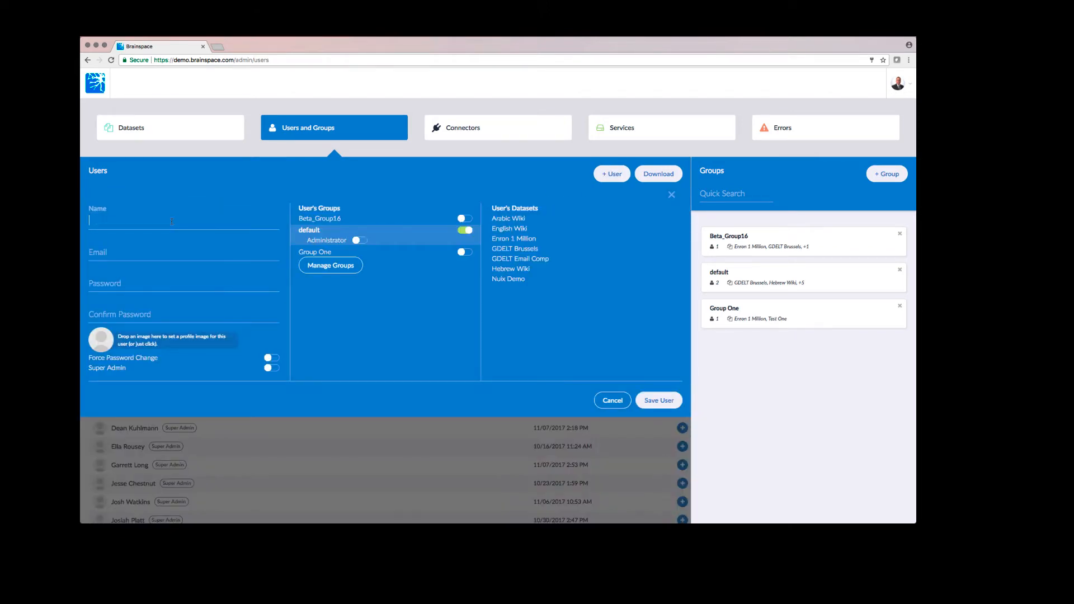
type("User Two")
left_click(146, 252)
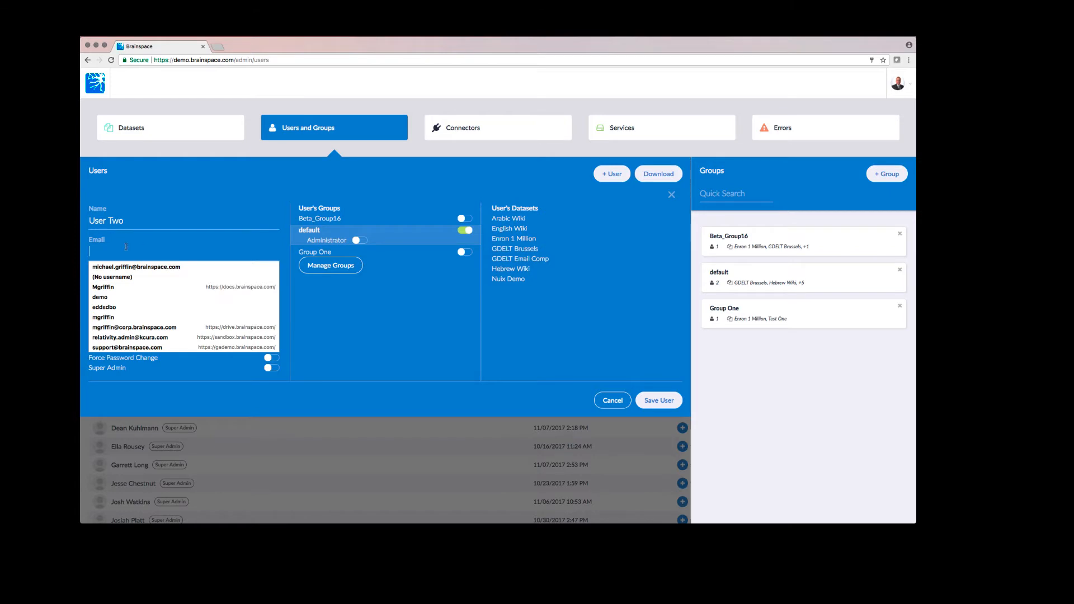
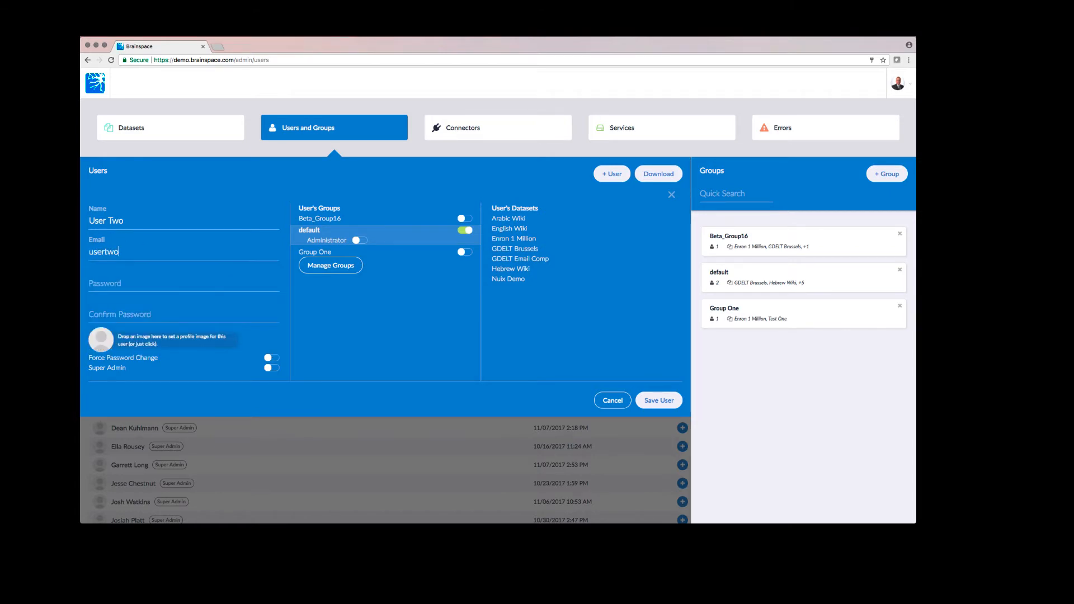
left_click(158, 284)
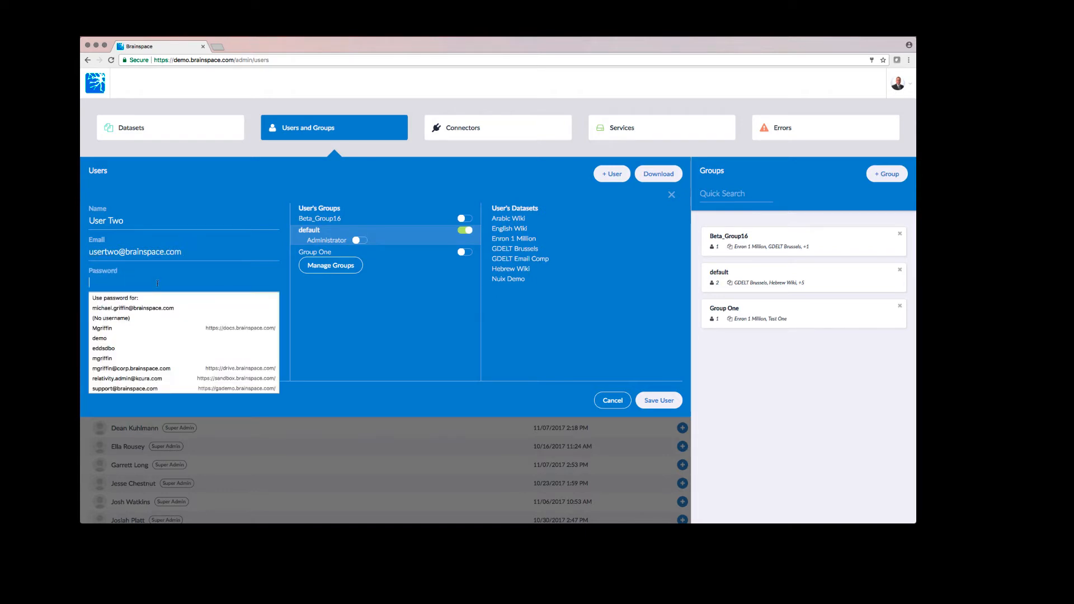
type("•••••••••••")
key("Tab")
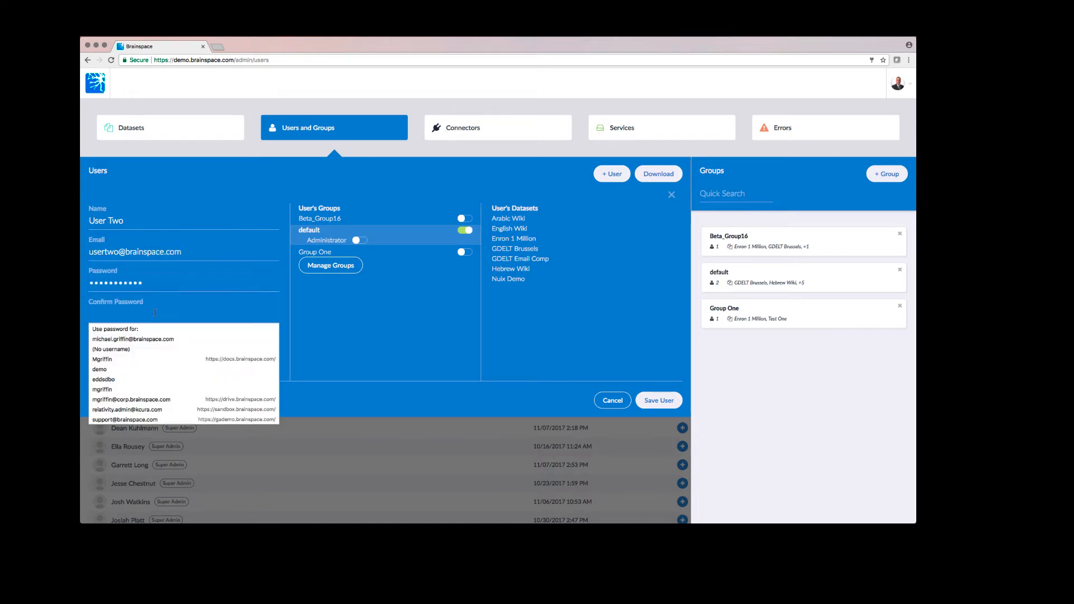
type("•••••••••••")
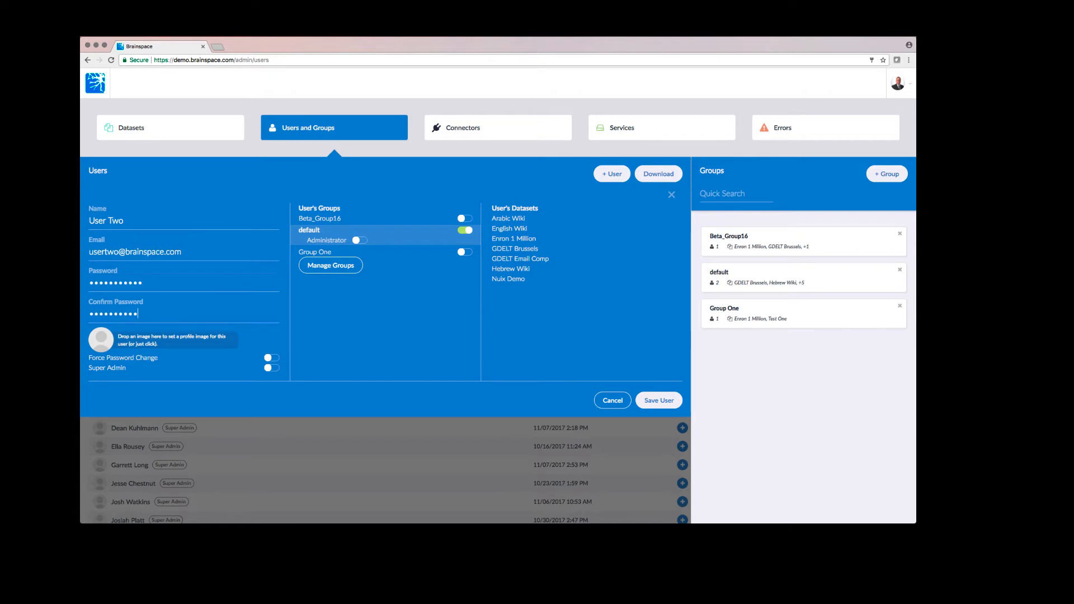
- Save User Two with Force Password Change on, Super Admin off and the default group removed
left_click(273, 359)
left_click(277, 370)
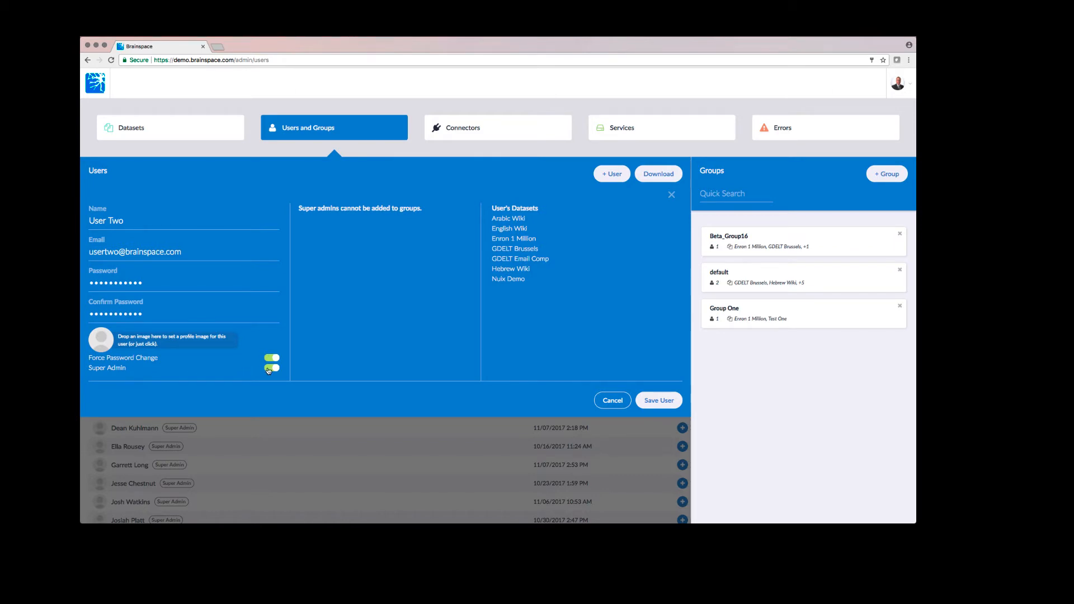
left_click(270, 369)
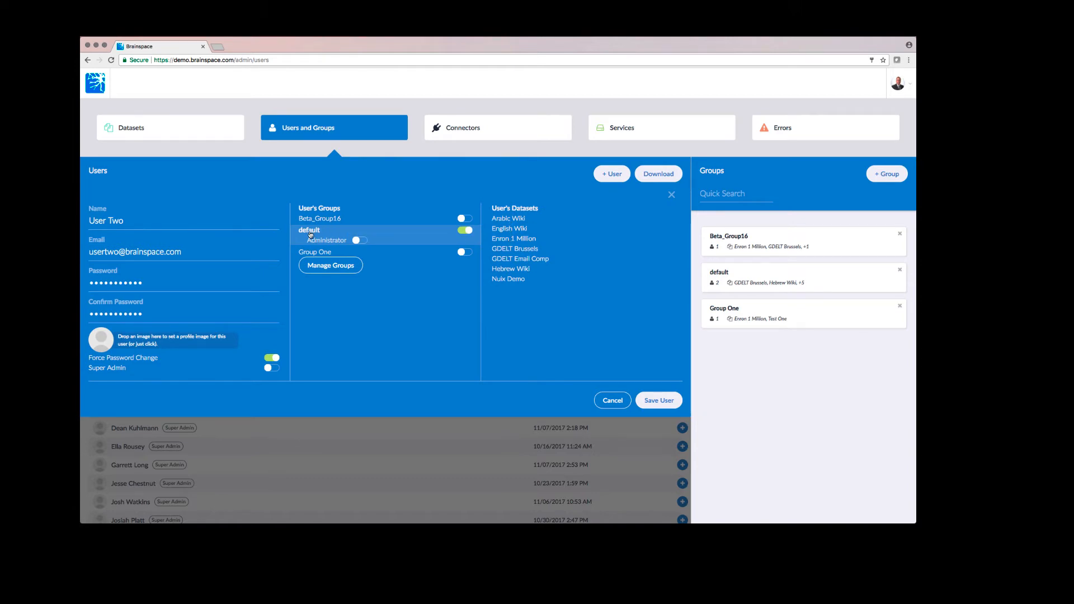
left_click(465, 230)
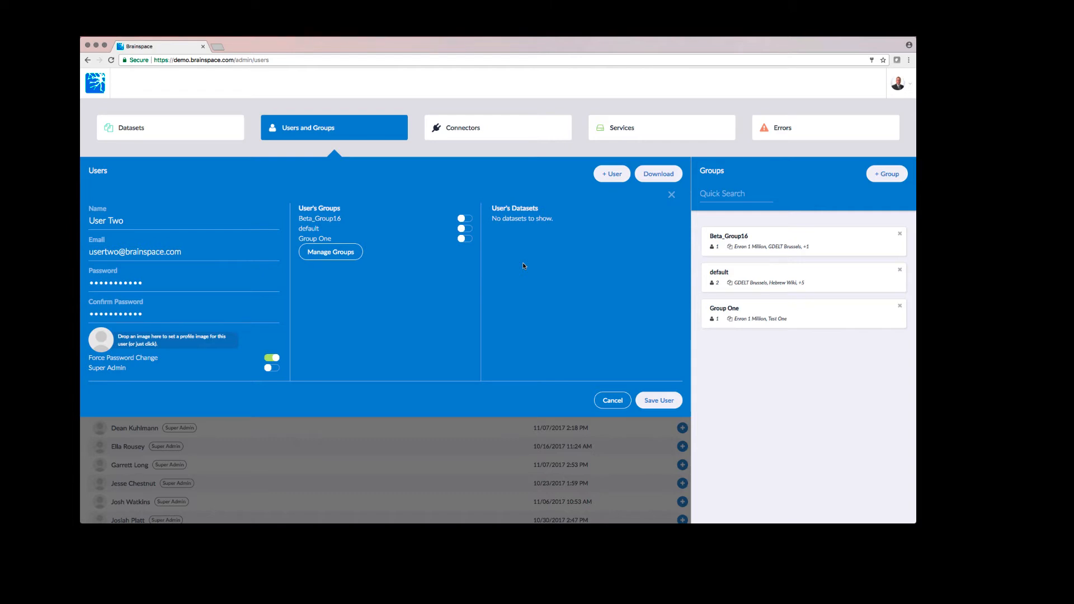
left_click(659, 400)
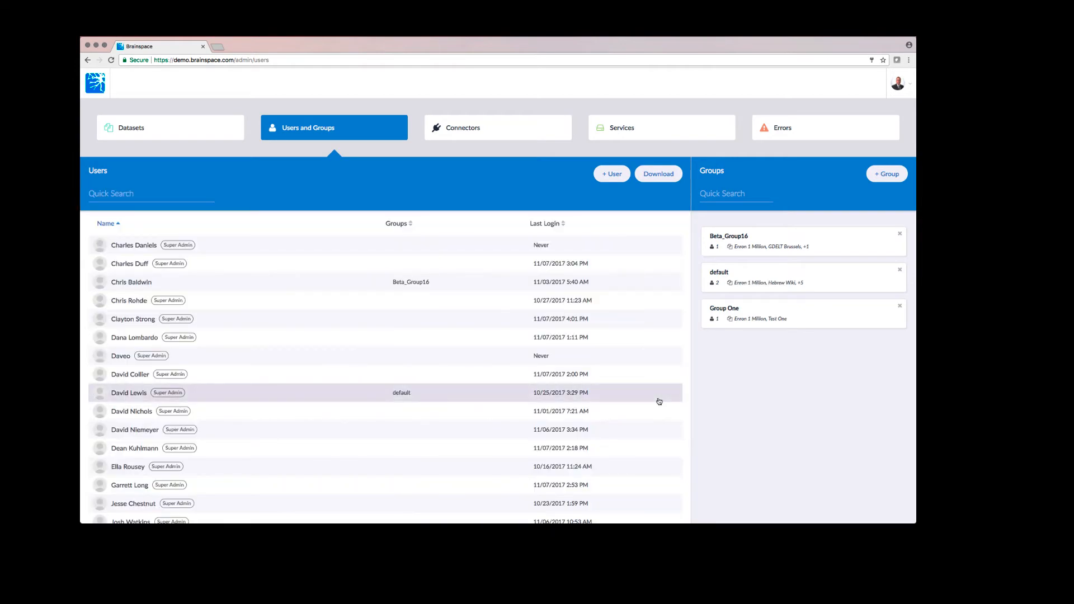
- Download the users list, review it in Excel, then close the spreadsheet
left_click(662, 176)
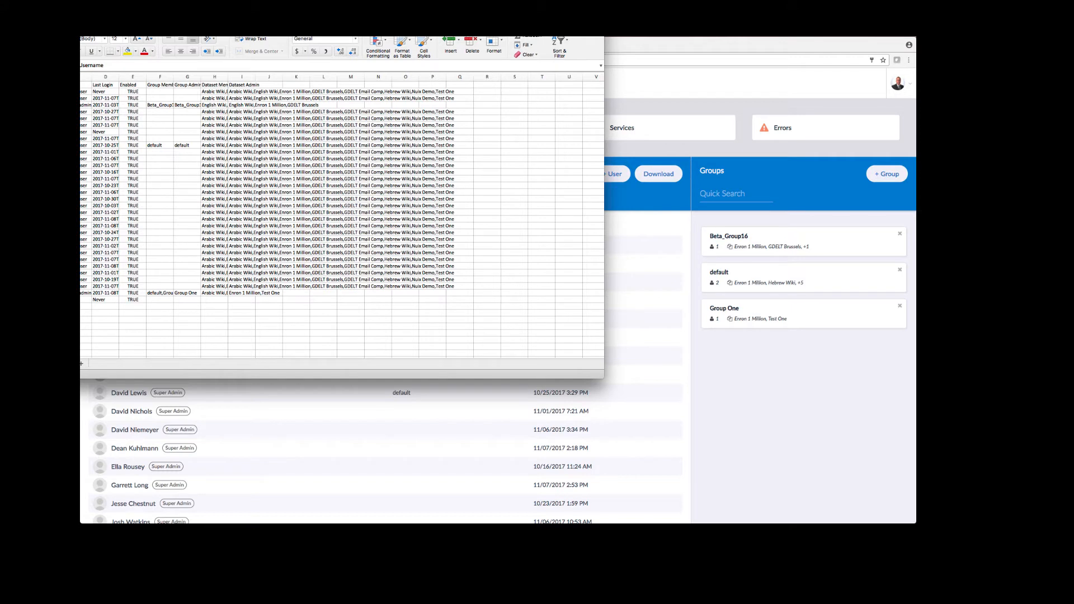
key("super+w")
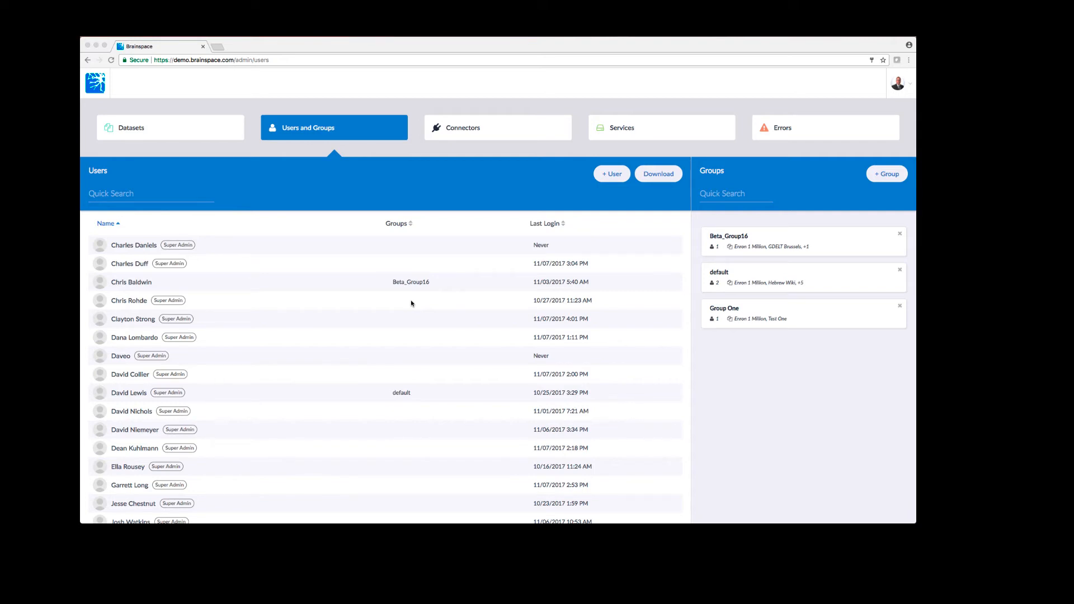
- Create a group named Group ABC with User One and User Two as members
left_click(880, 178)
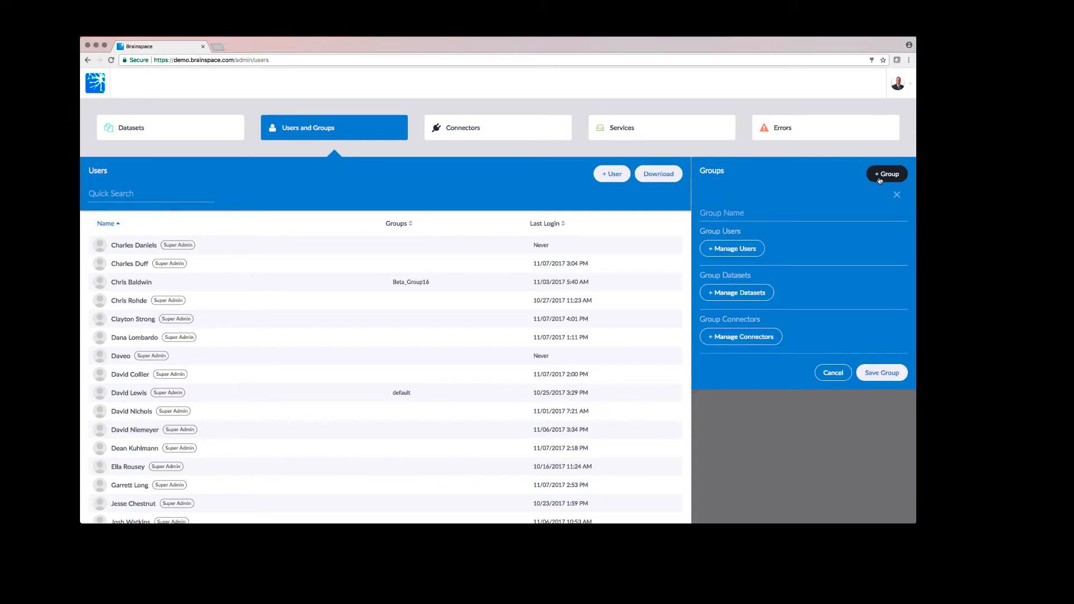
left_click(758, 216)
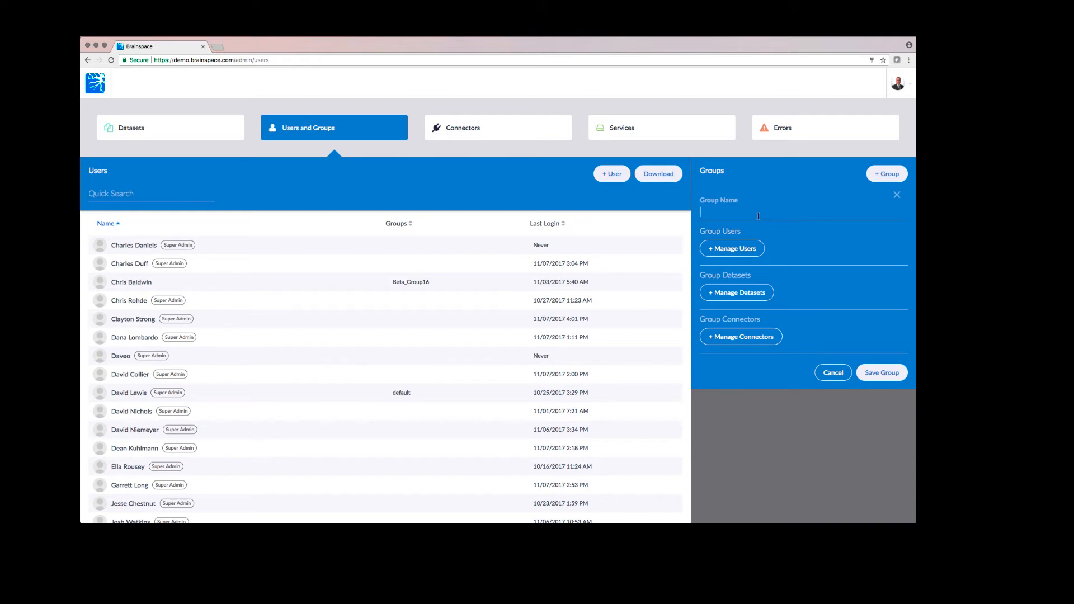
type("Gr")
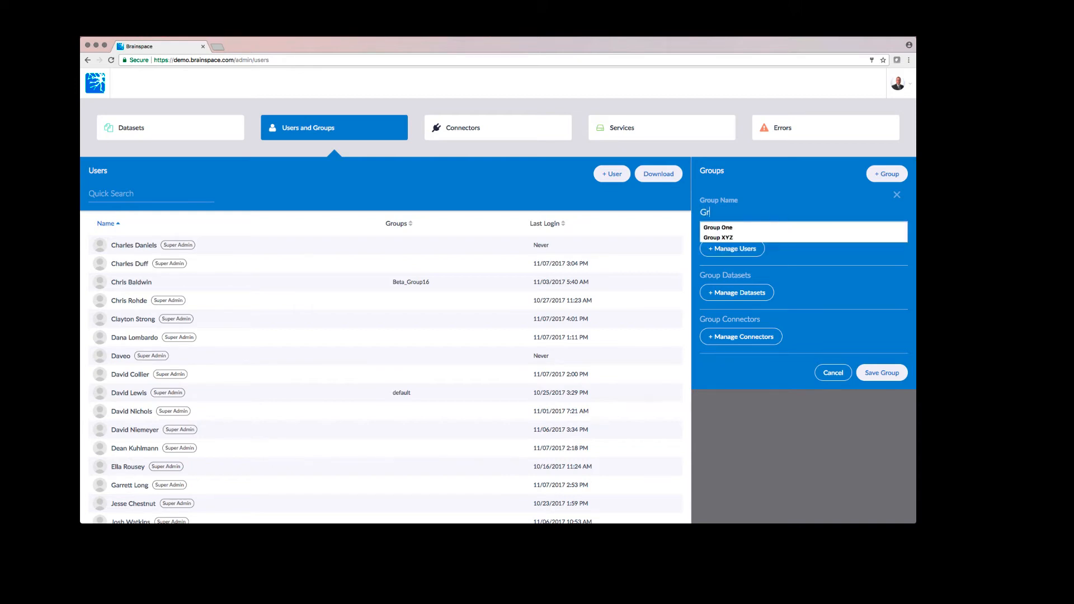
type("oup ABC")
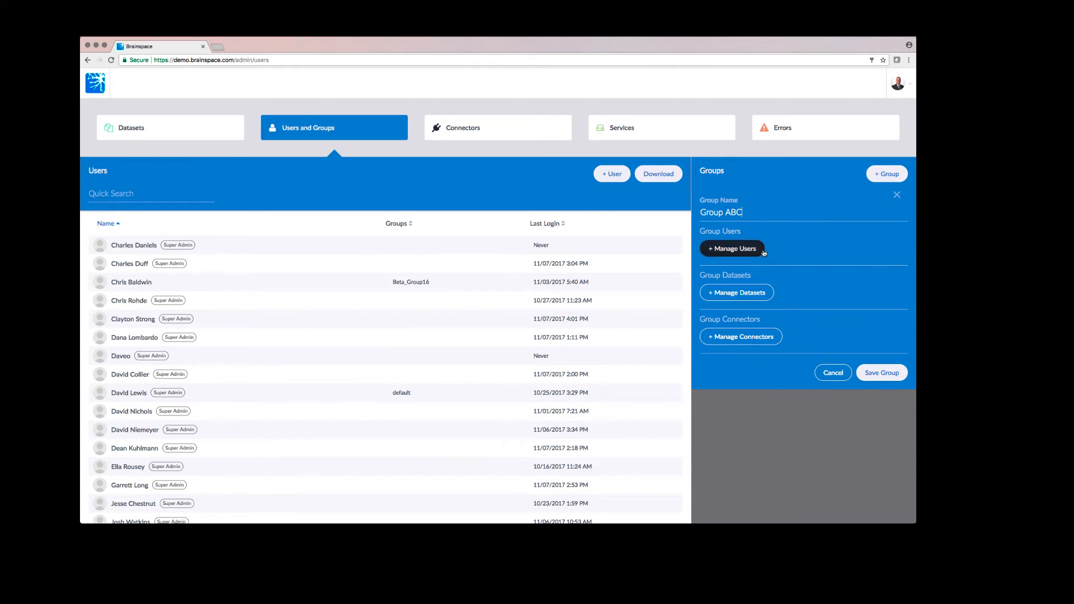
left_click(746, 252)
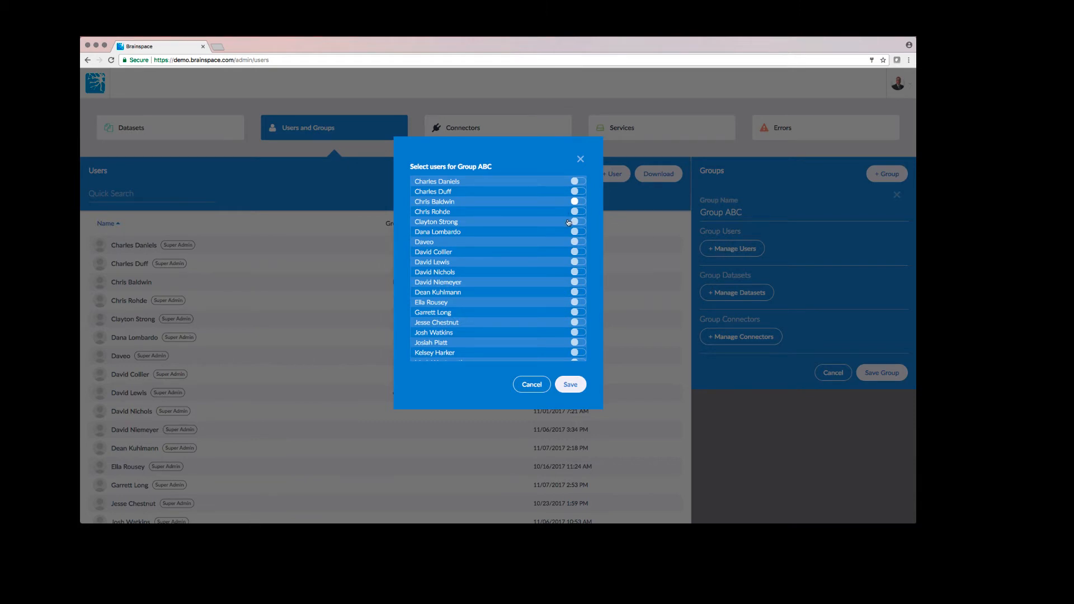
scroll(568, 223, "down", 5)
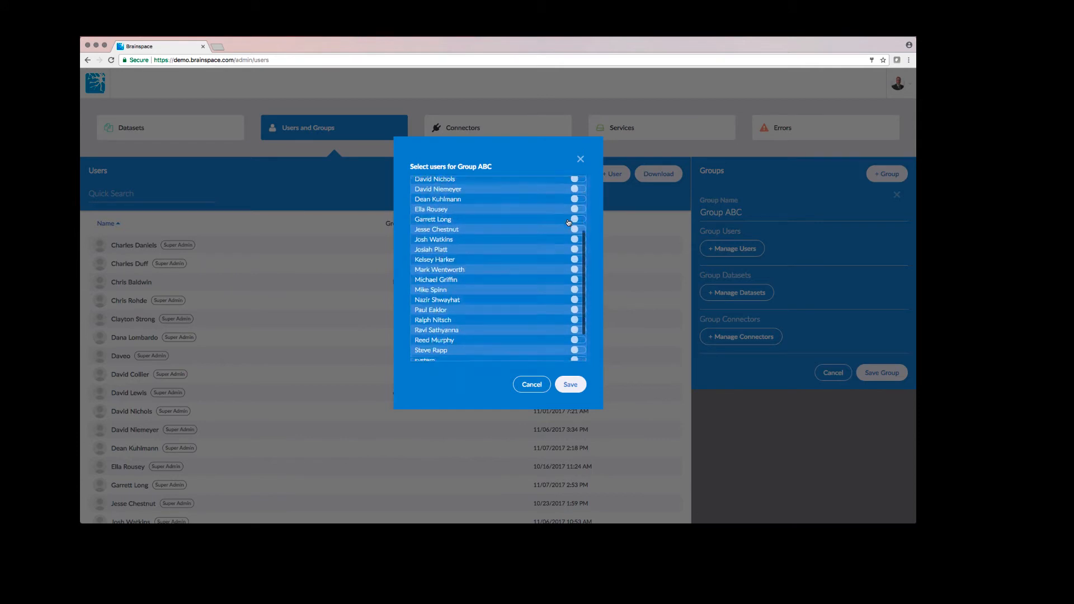
scroll(569, 223, "down", 1)
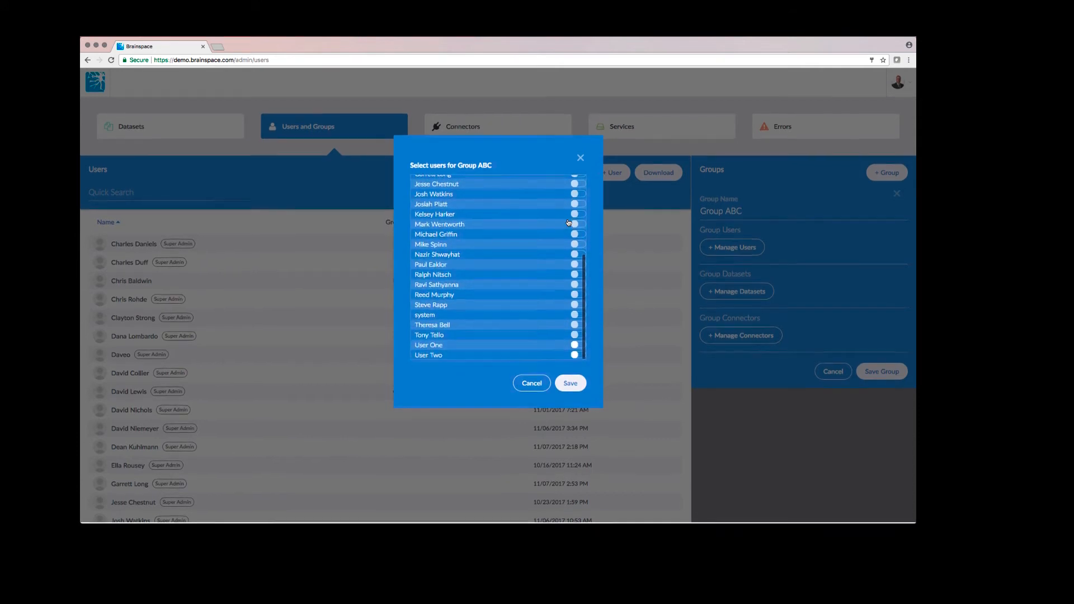
left_click(579, 357)
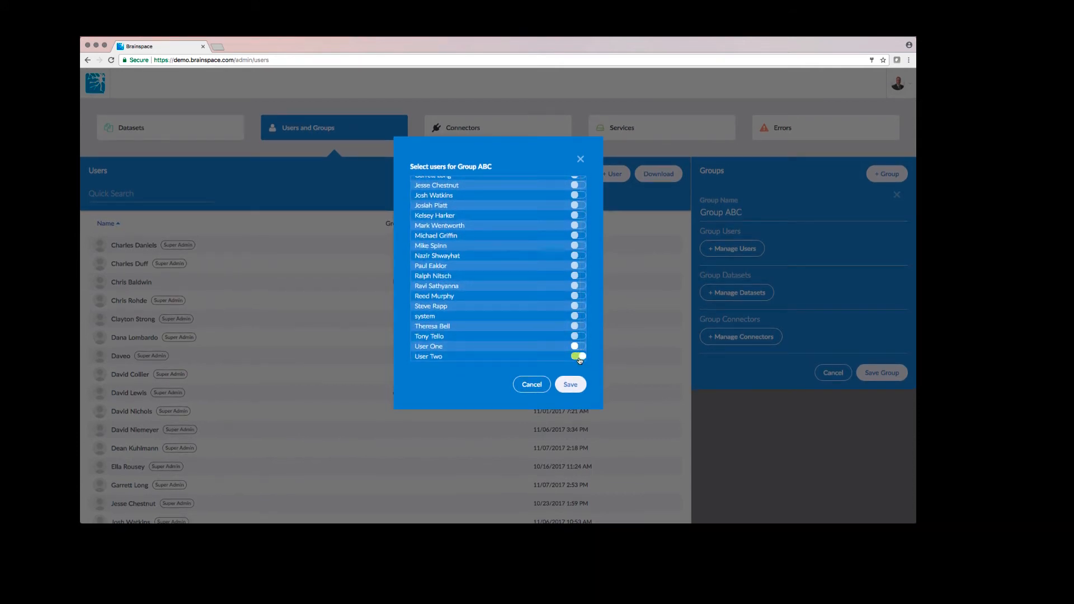
left_click(579, 347)
left_click(565, 386)
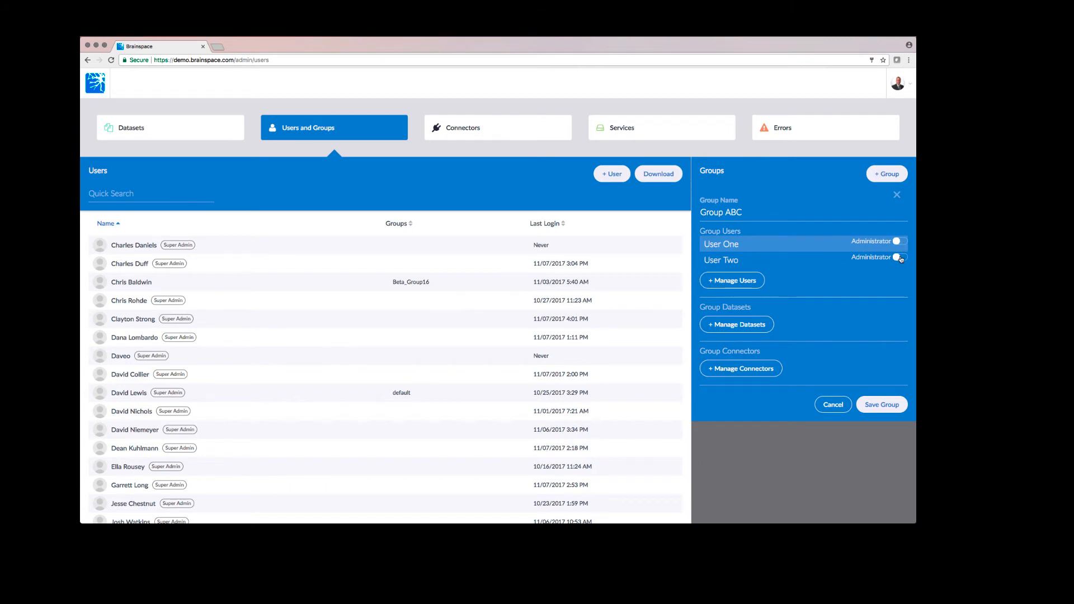
- Make User Two an administrator of Group ABC
left_click(901, 258)
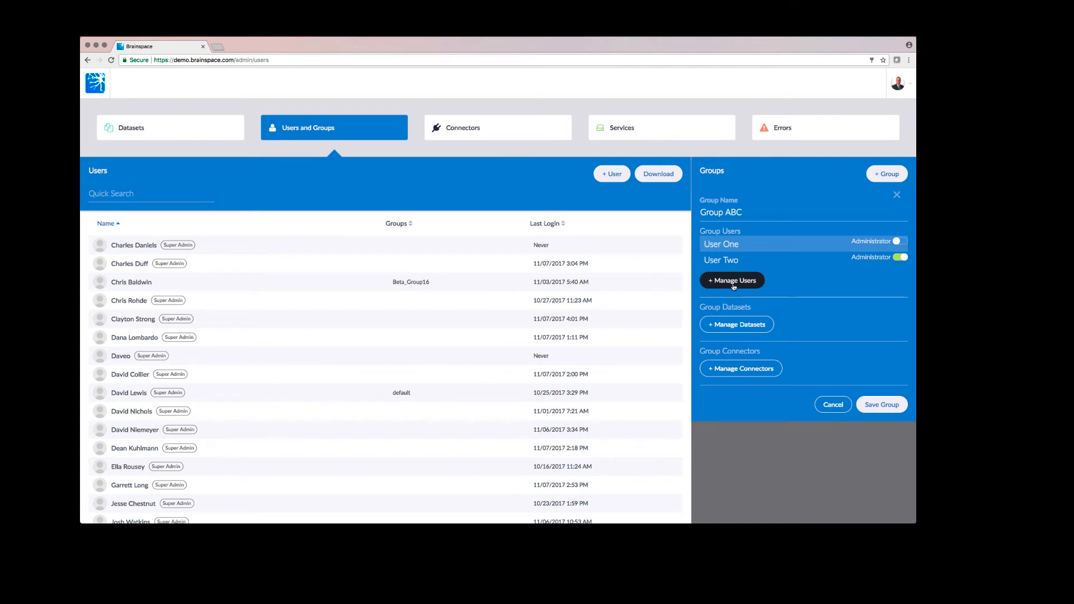
- Give Group ABC the Enron 1 Million and Nuix Demo datasets, dropping Hebrew Wiki
left_click(735, 328)
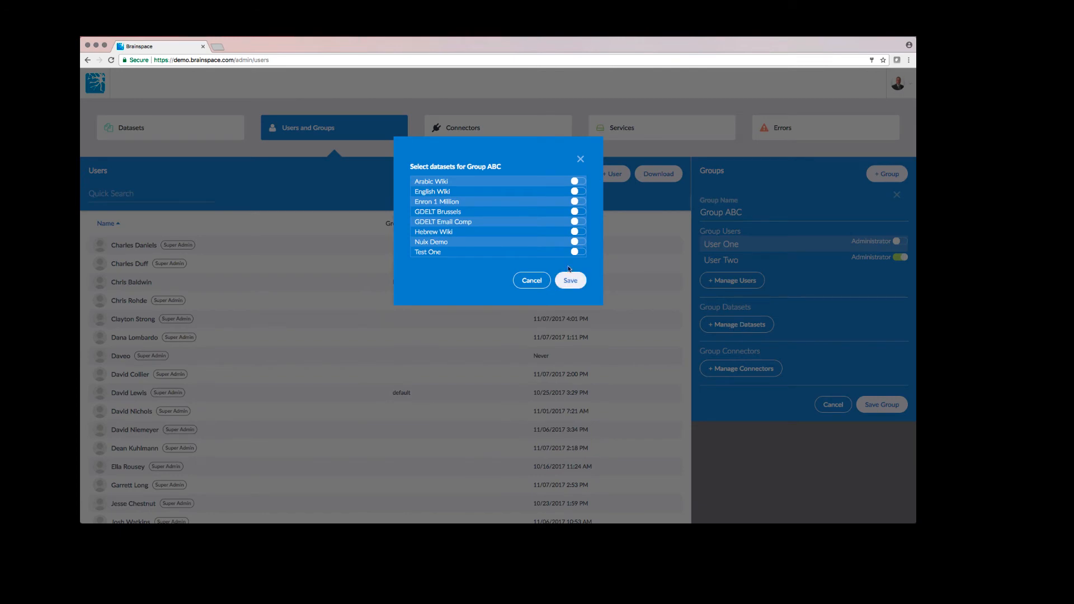
left_click(581, 202)
left_click(581, 231)
left_click(582, 242)
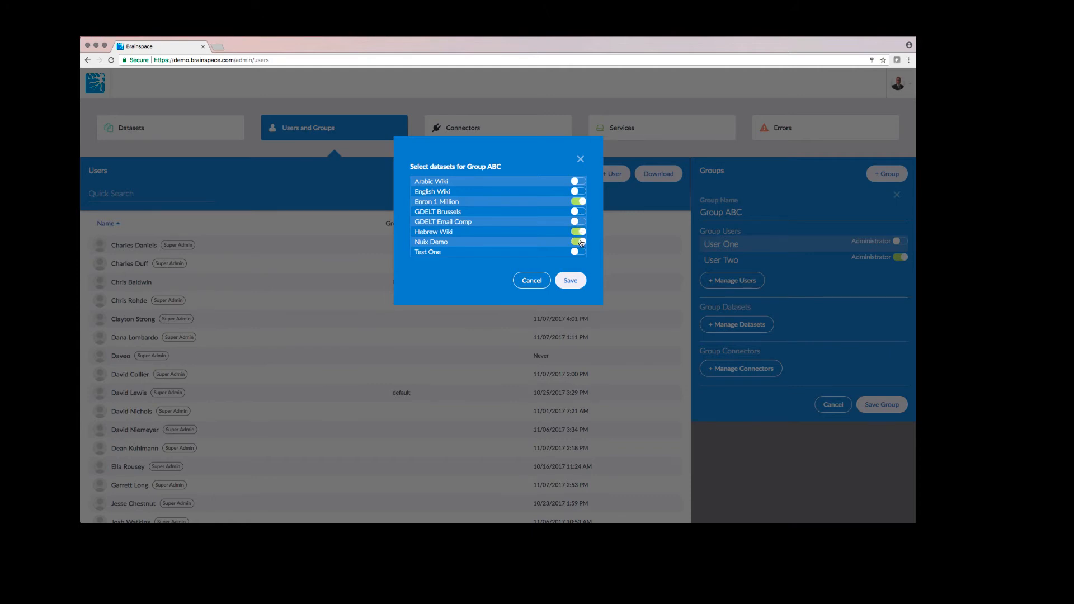
left_click(572, 280)
left_click(739, 359)
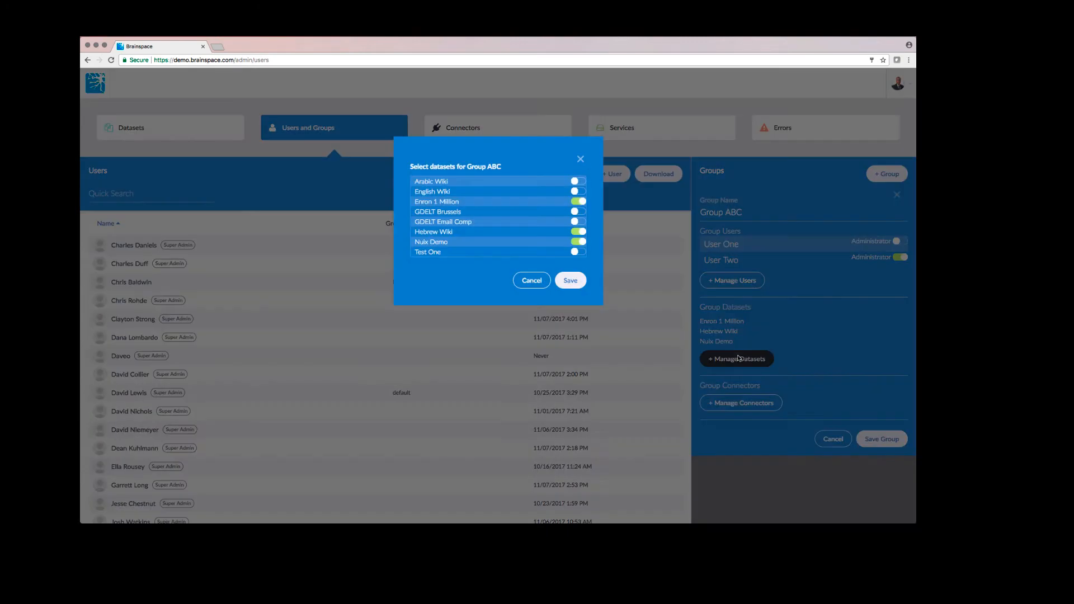
left_click(576, 232)
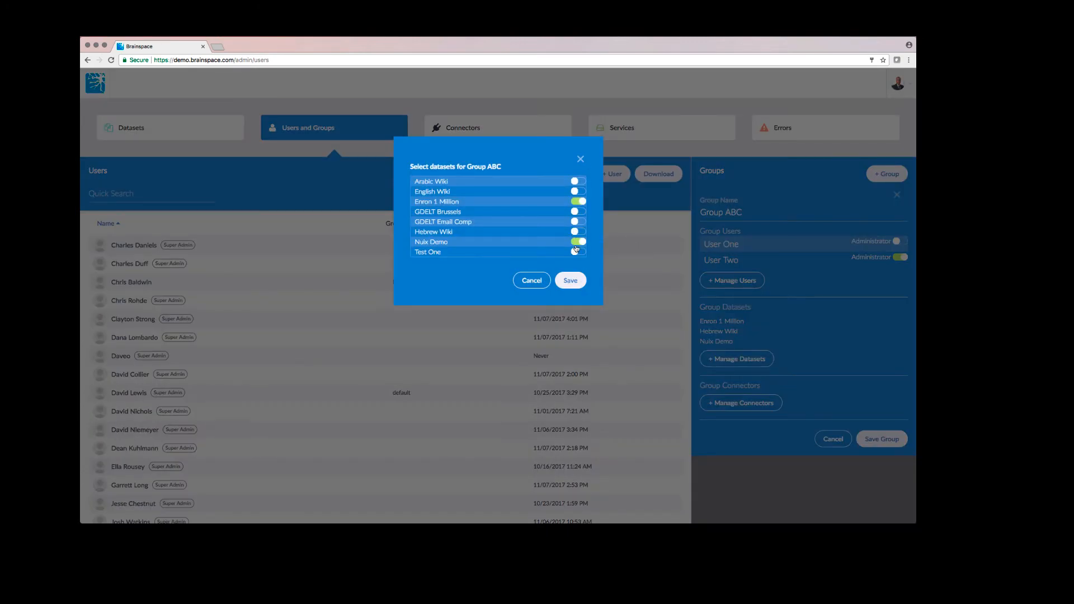
left_click(571, 281)
left_click(730, 281)
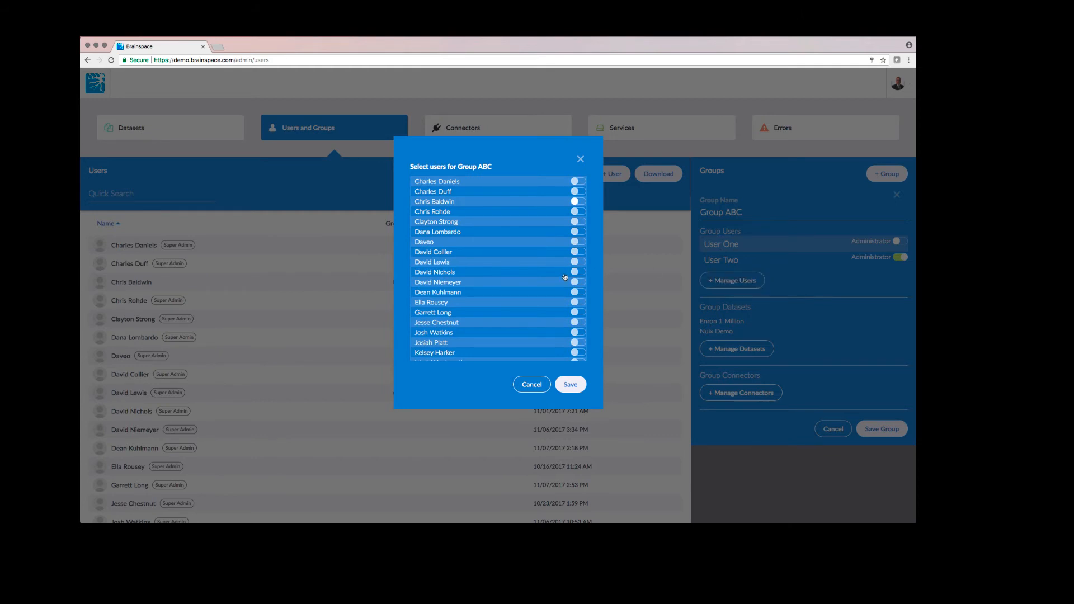
scroll(565, 277, "down", 5)
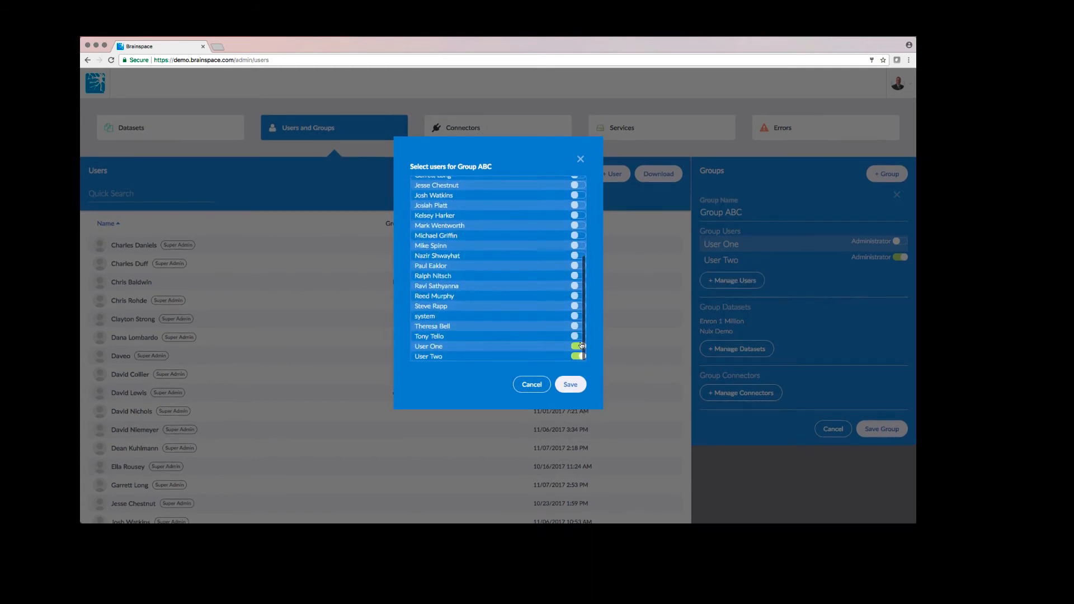
- Confirm User One and User Two as Group ABC's members and close the selection
left_click(570, 386)
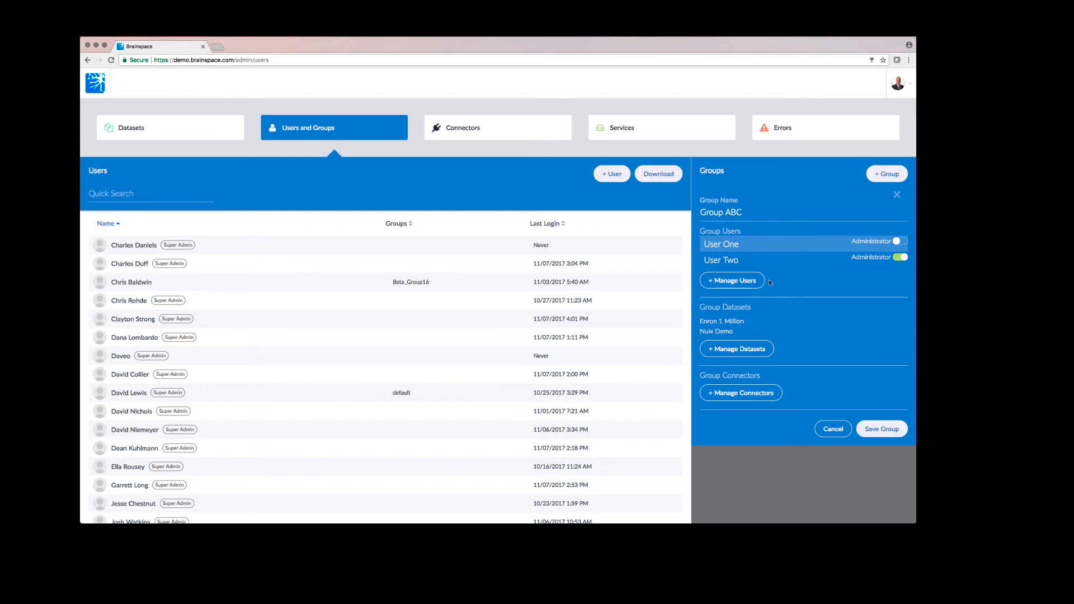
- Add the Relativity Demo connector to Group ABC and save the group
left_click(750, 394)
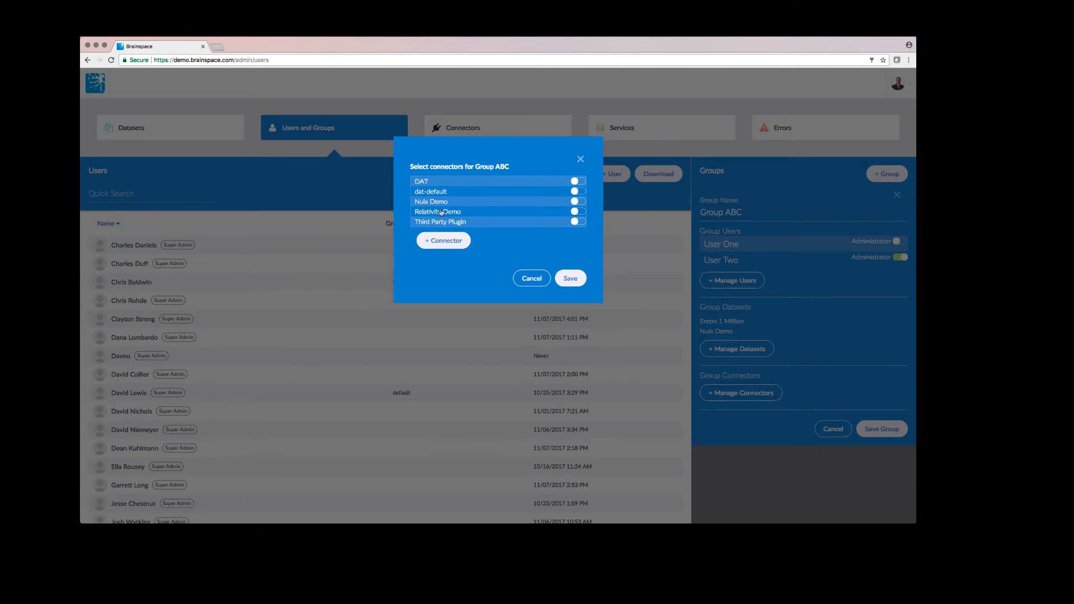
left_click(580, 212)
left_click(569, 278)
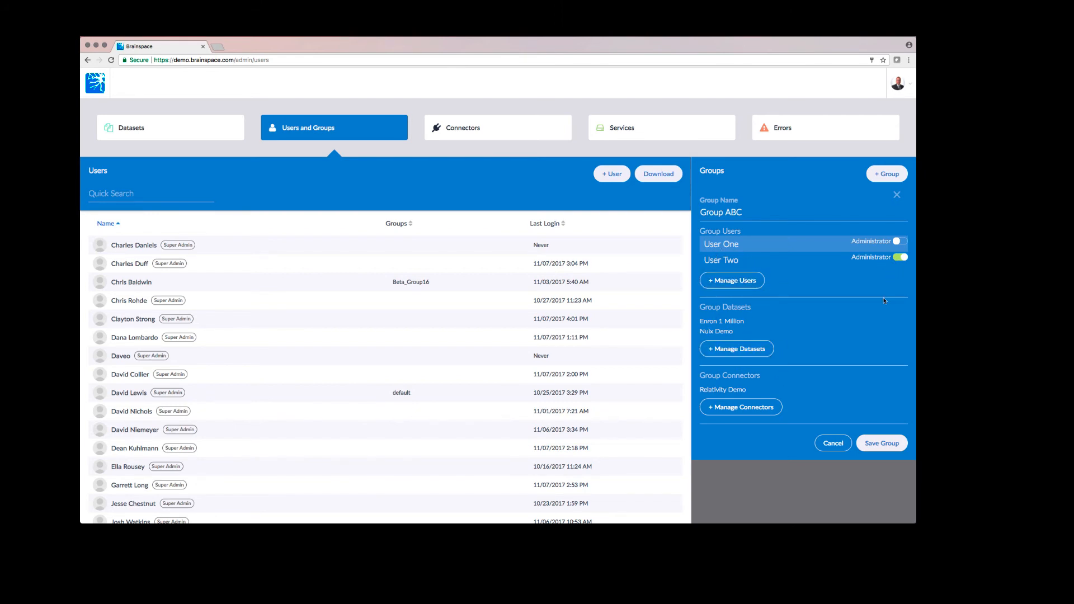
left_click(876, 443)
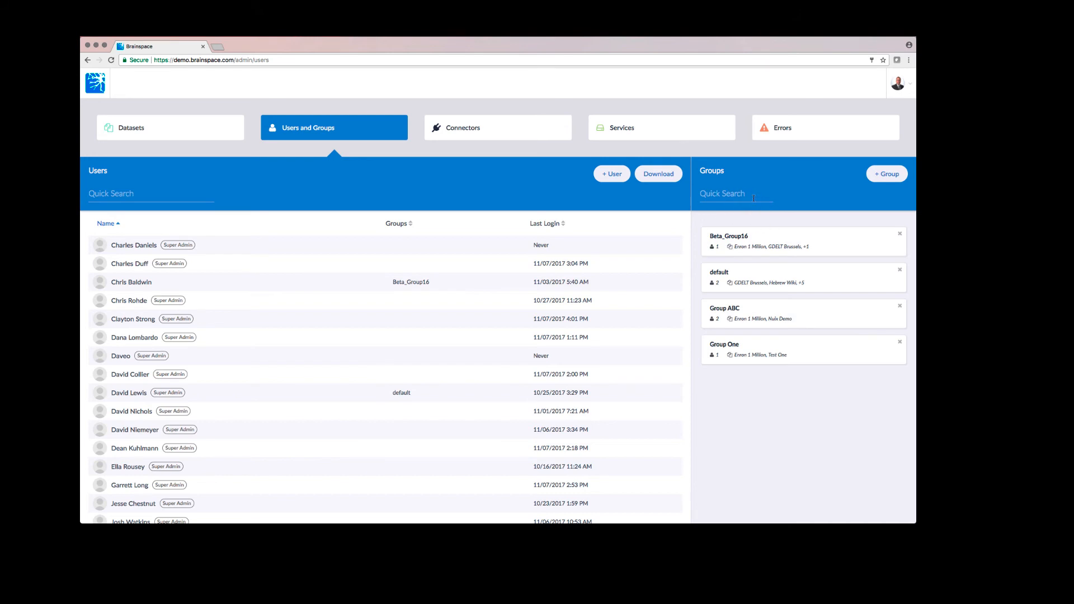
left_click(899, 83)
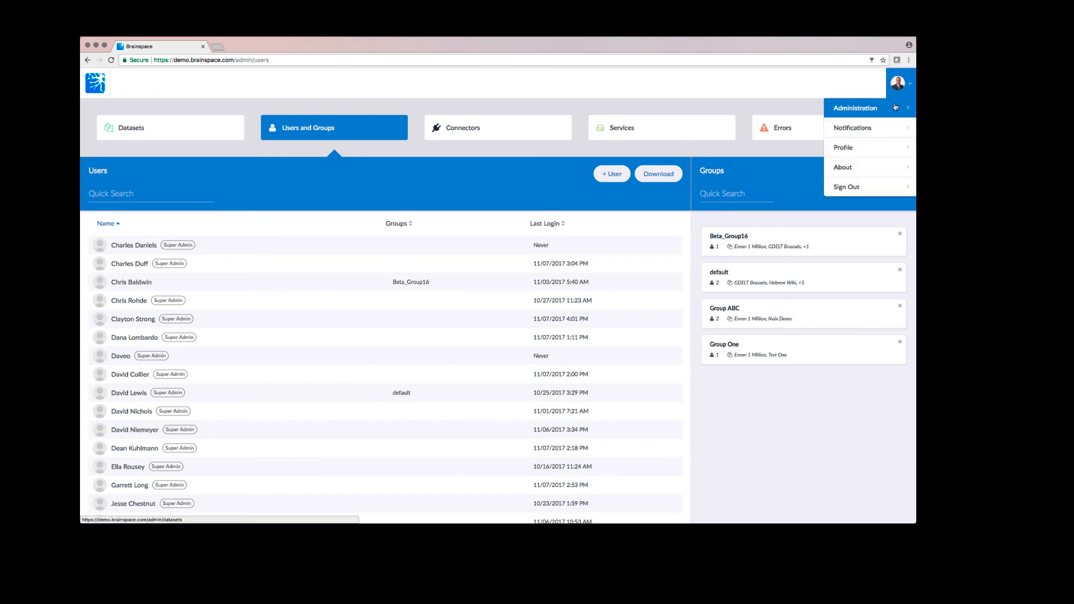
- Sign out, log in as the new user, and change its password at the prompt
left_click(895, 107)
left_click(871, 187)
left_click_drag(530, 225, 395, 224)
type("suppo")
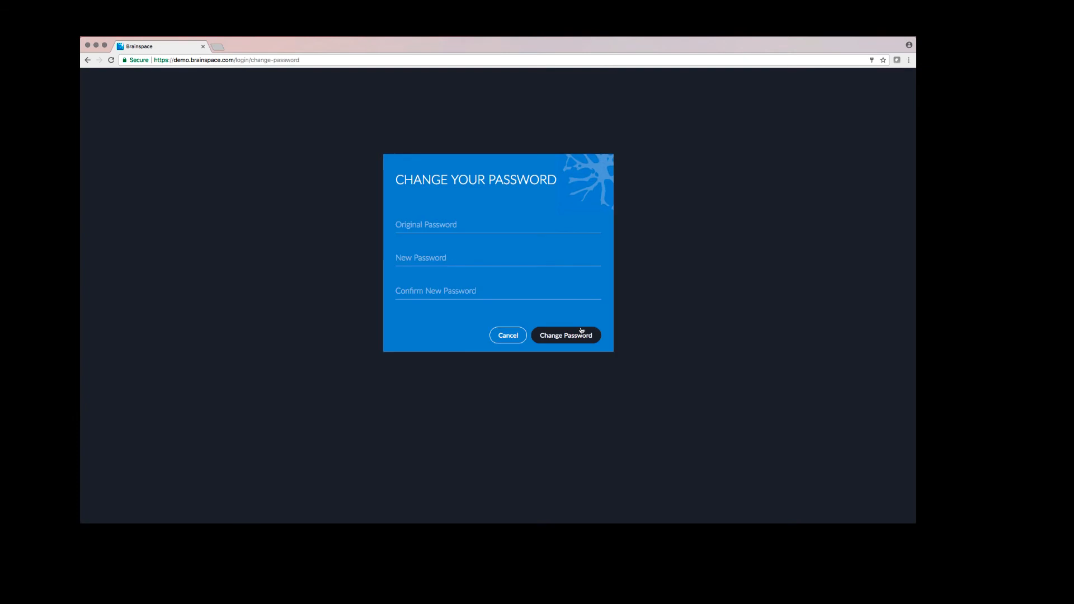
left_click(473, 228)
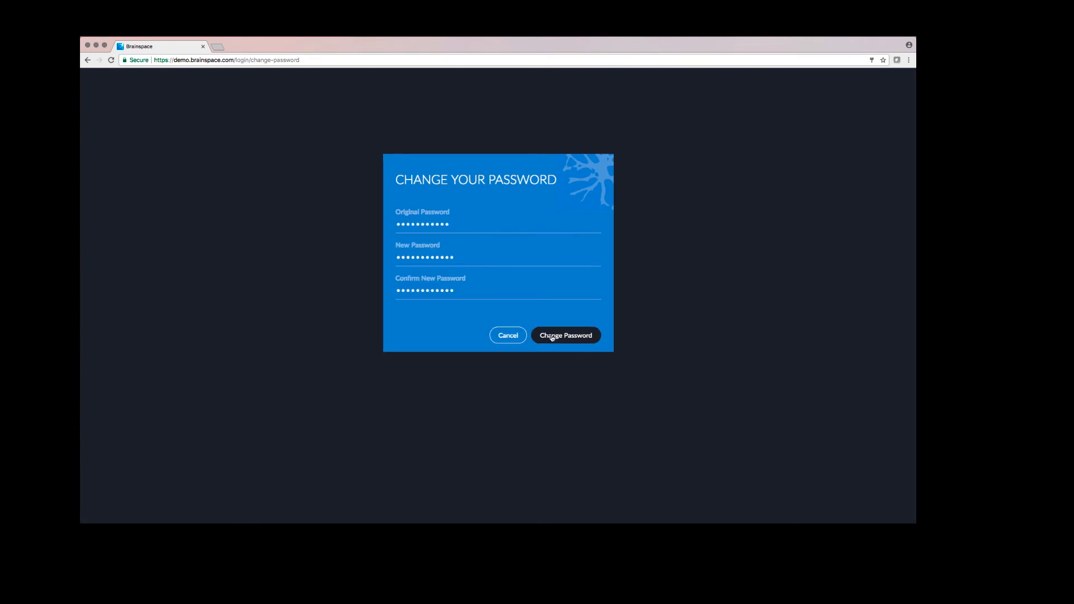
left_click(551, 336)
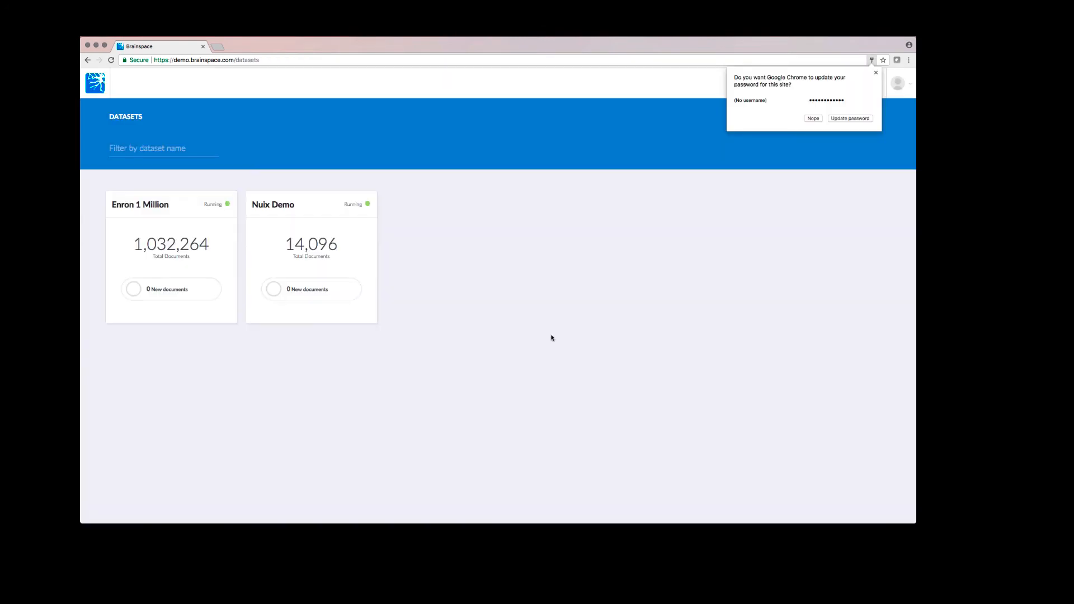
left_click(814, 118)
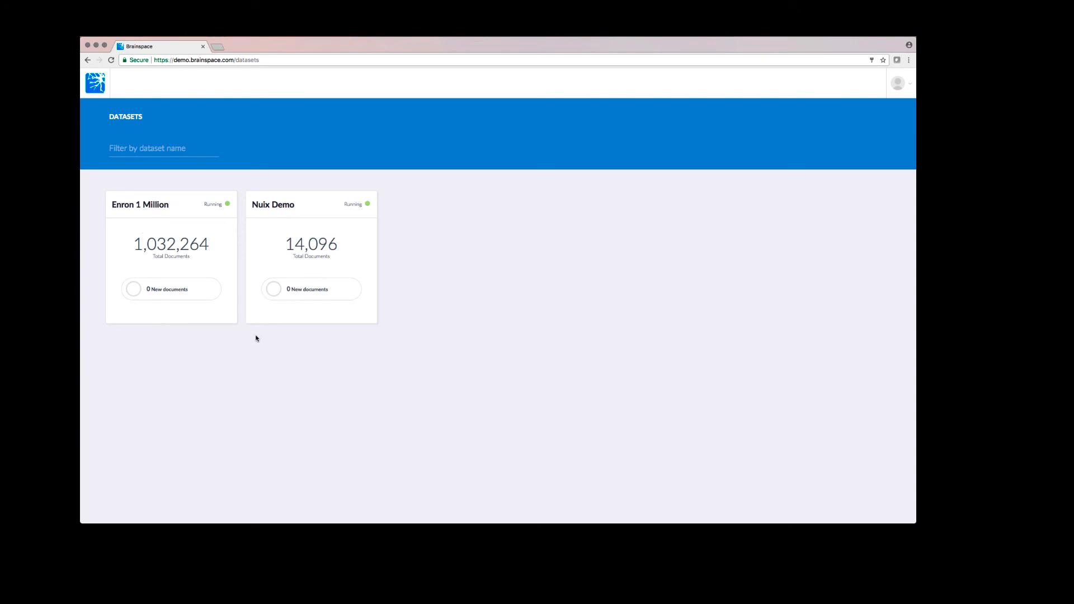
- From Administration, review the Enron 1 Million dataset's tag list and close it
left_click(902, 96)
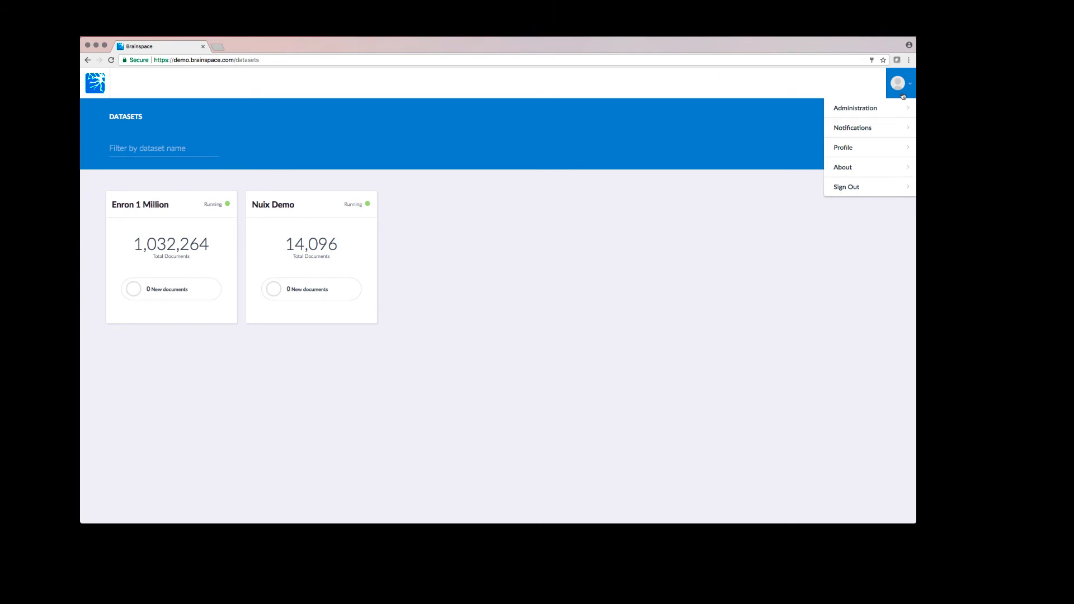
left_click(870, 114)
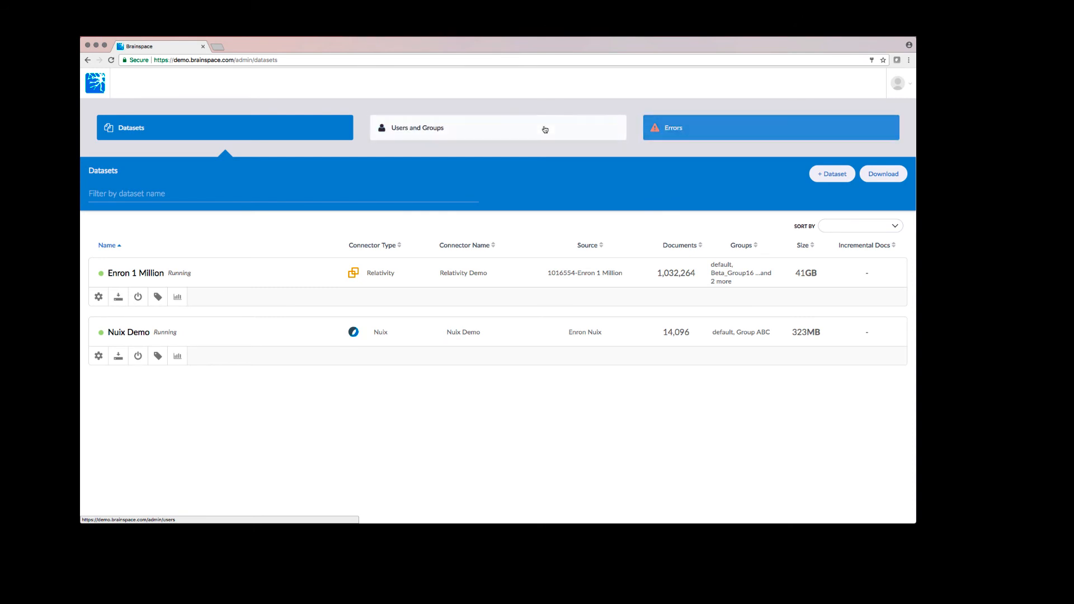
left_click(157, 296)
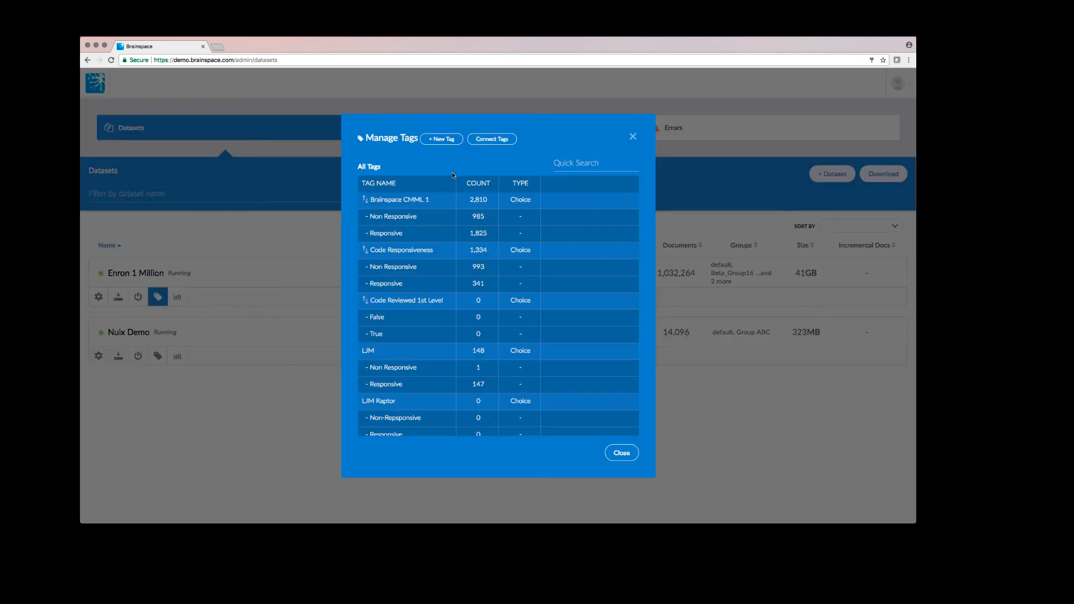
scroll(450, 307, "down", 2)
scroll(450, 307, "up", 2)
left_click(623, 454)
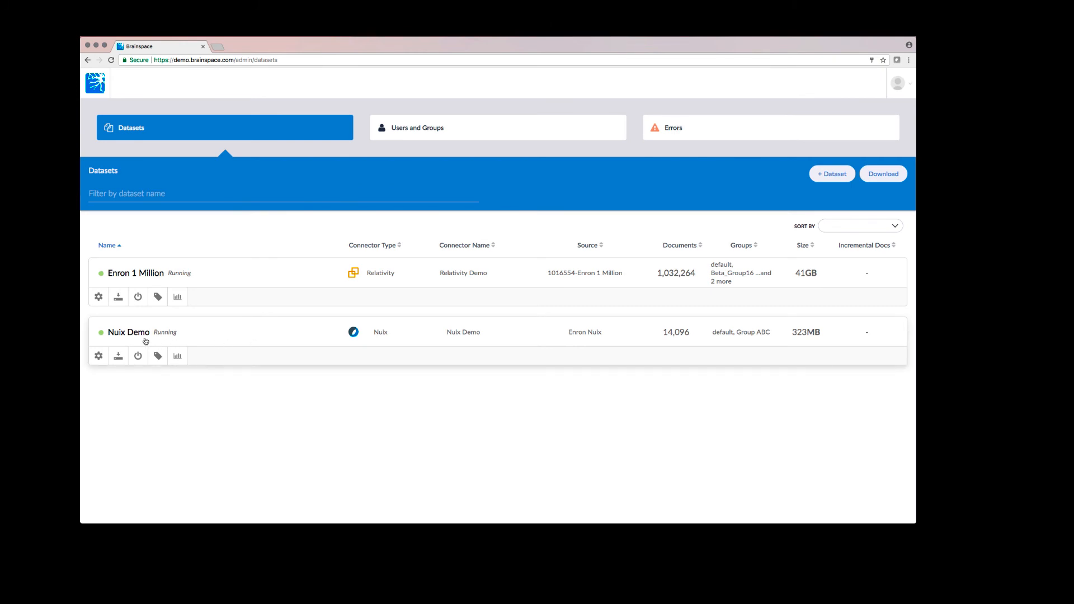
- Create a new dataset named 'Test 5'
left_click(821, 175)
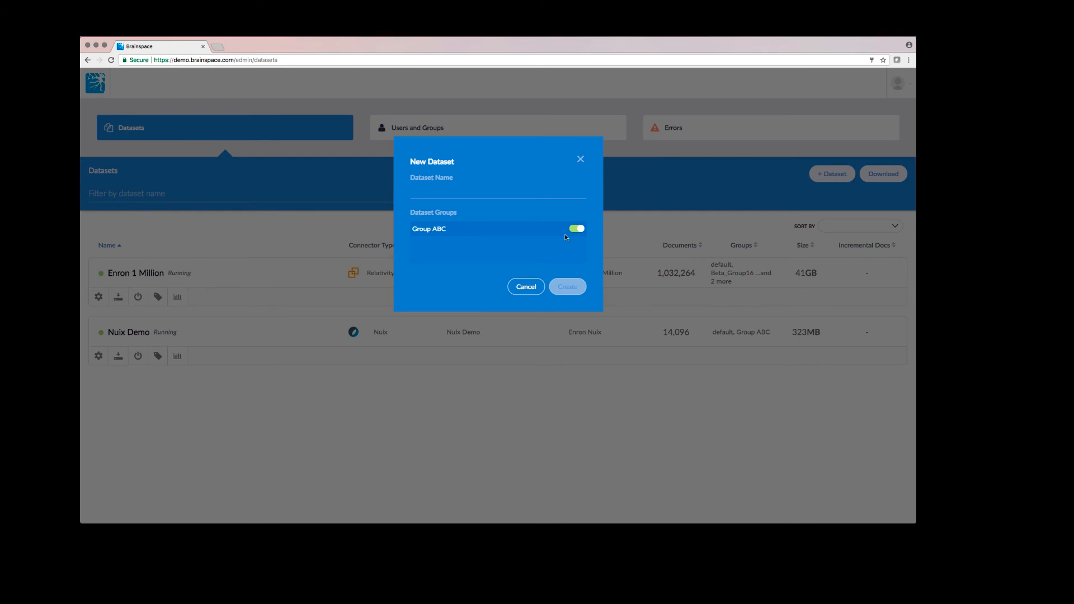
type("Test 5")
left_click(568, 287)
- Check the connector chooser for Test 5 without picking one, then go to Users and Groups
left_click(351, 376)
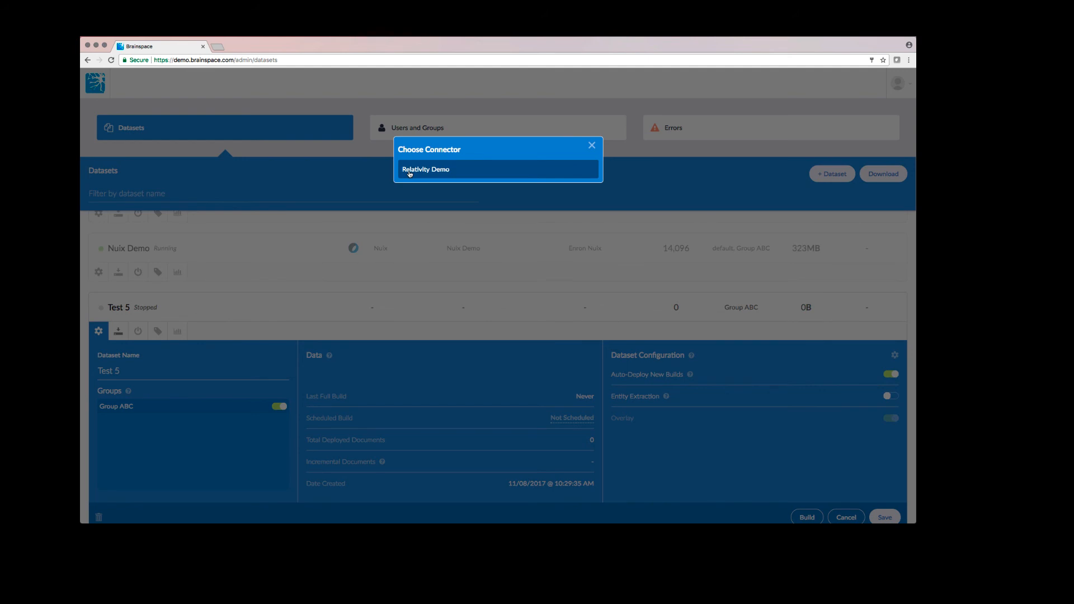
left_click(593, 145)
left_click(563, 136)
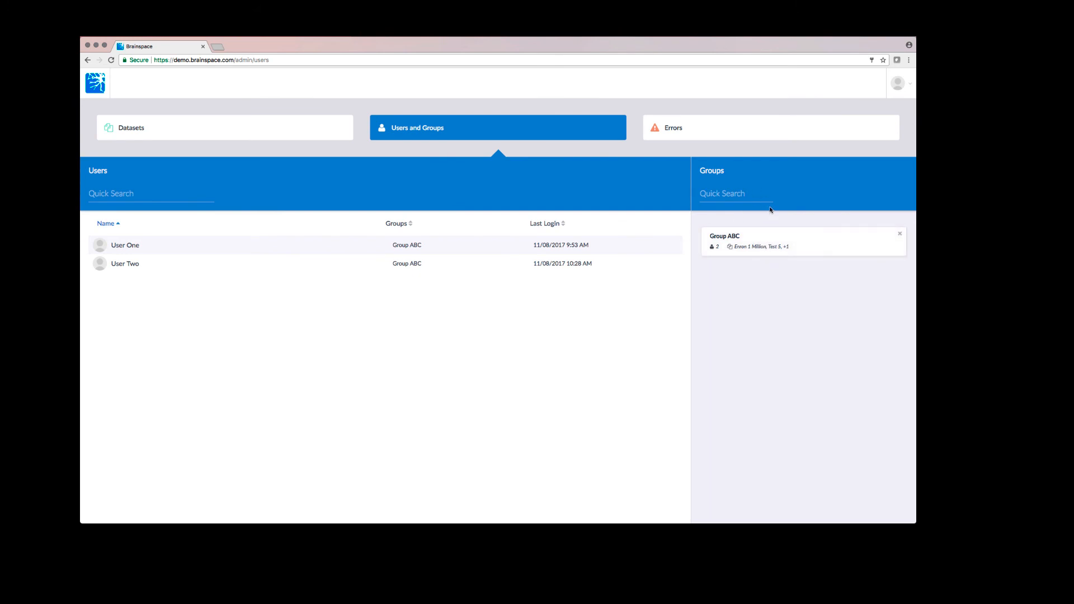
left_click(697, 134)
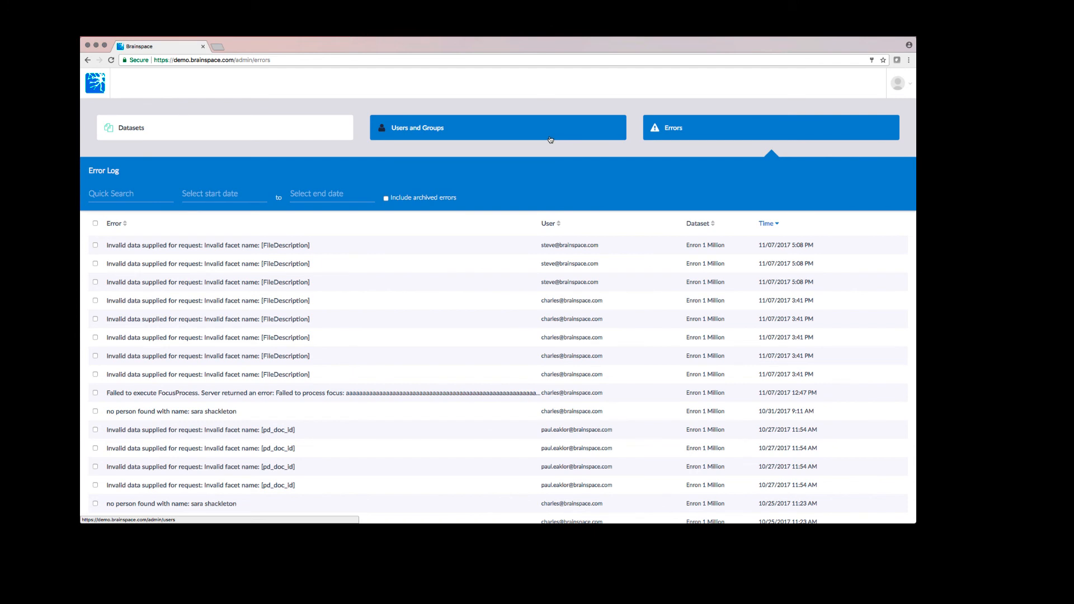
left_click(320, 132)
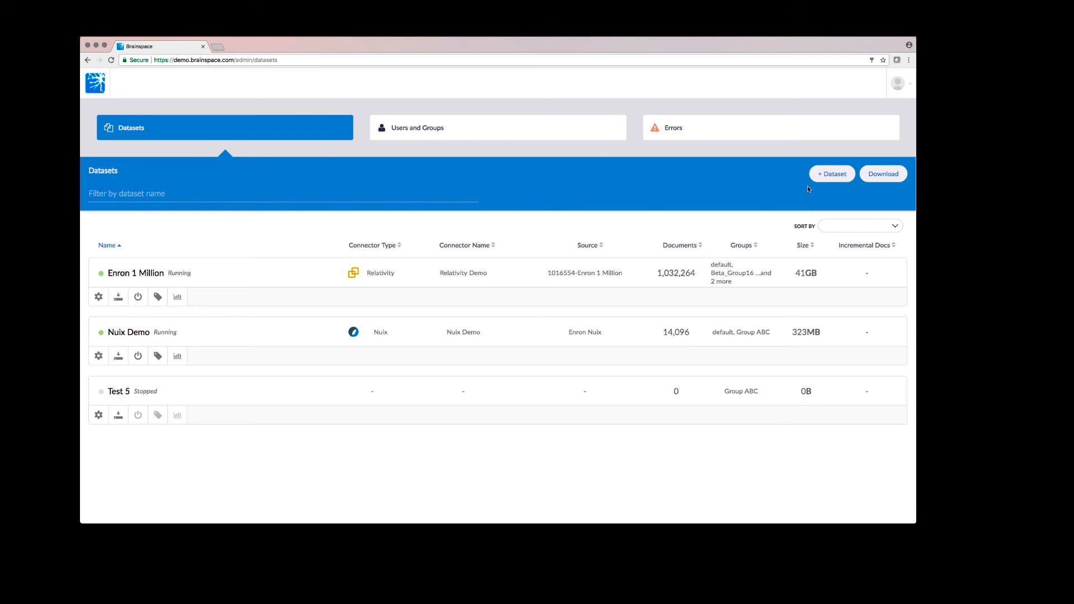
left_click(498, 128)
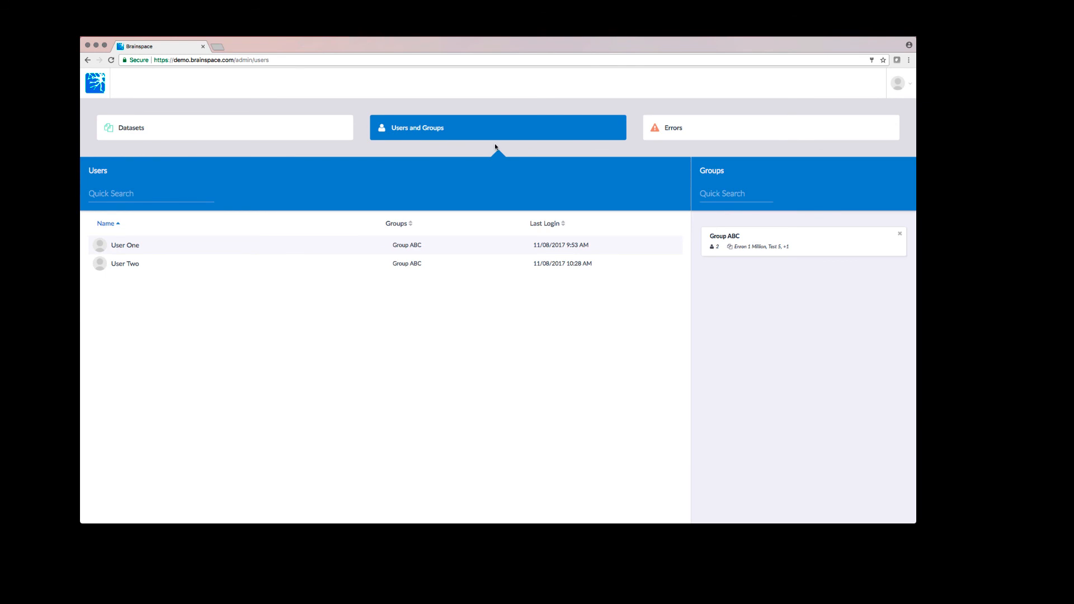
- Sign out of the admin account and sign back in as the group user
left_click(906, 93)
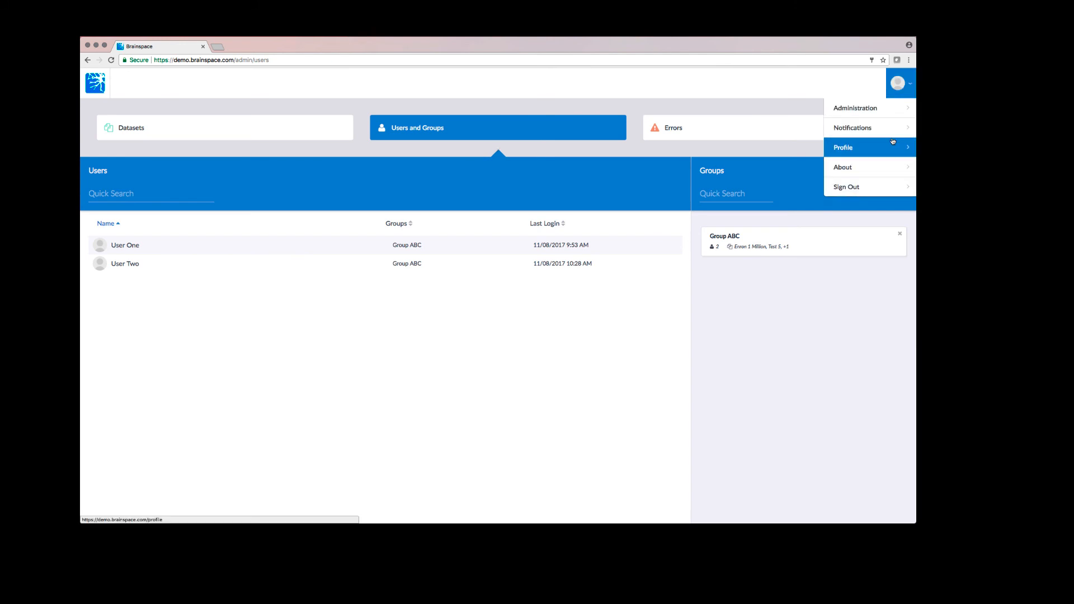
left_click(872, 187)
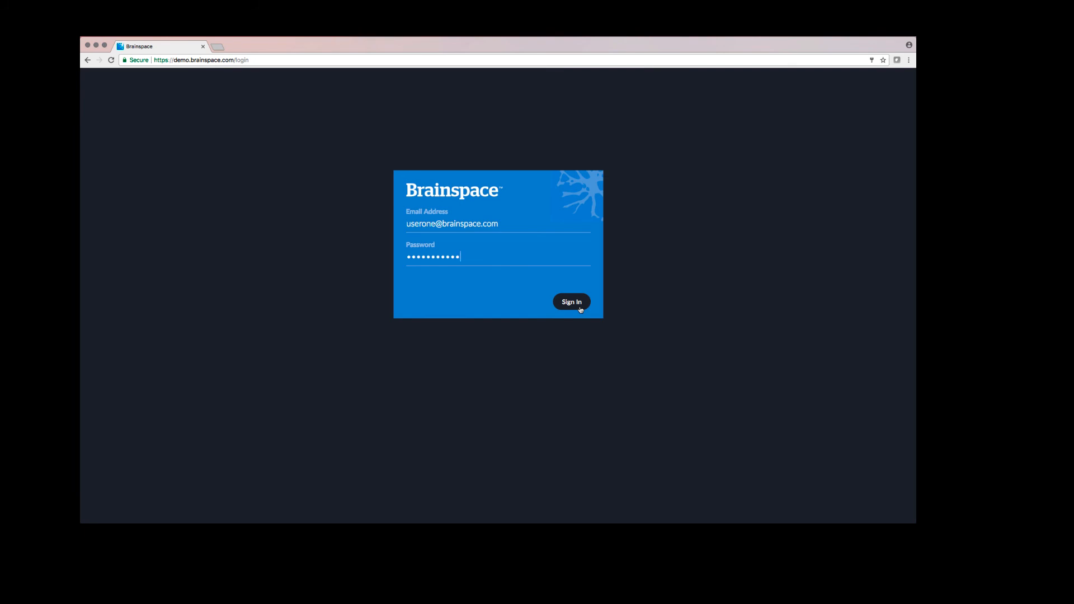
left_click(579, 307)
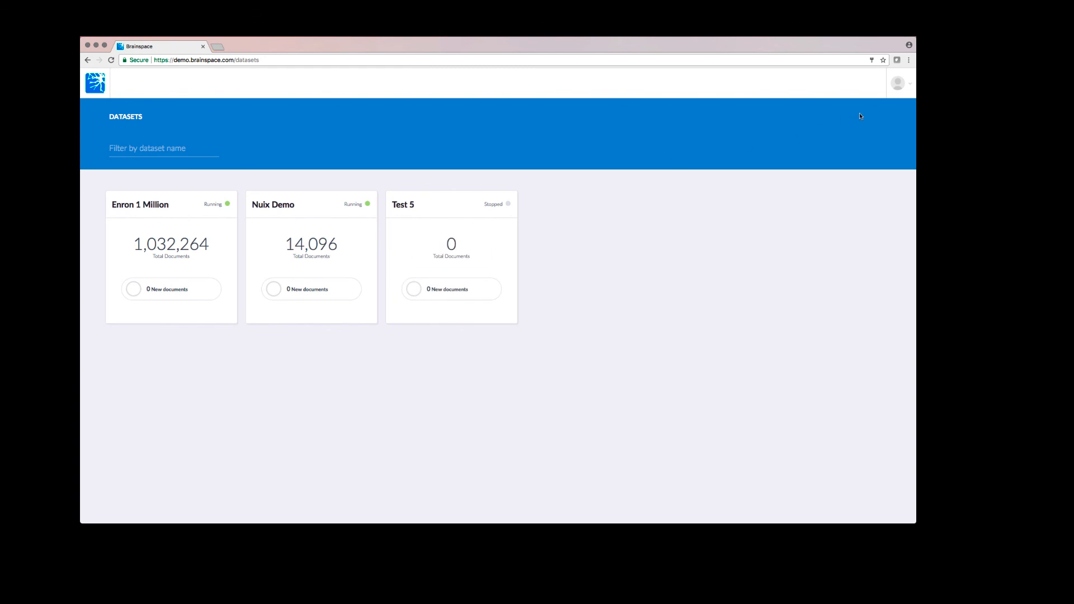
left_click(899, 82)
- Browse Enron 1 Million's Cluster Wheel, Communications, Classification and Notebooks, ending on the Analytics dashboard
left_click(193, 227)
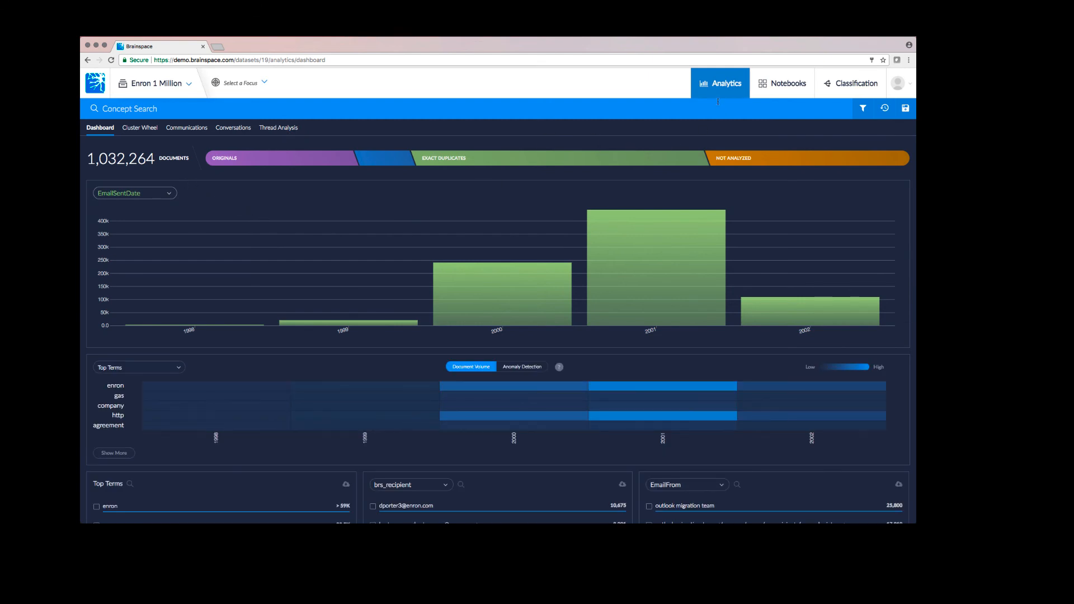
left_click(135, 131)
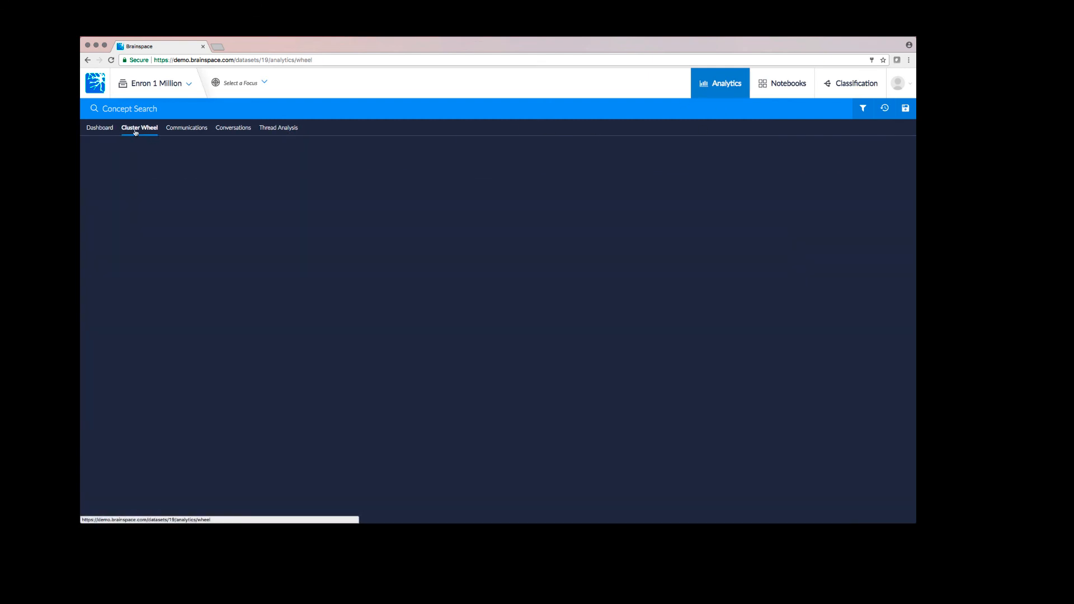
left_click(199, 133)
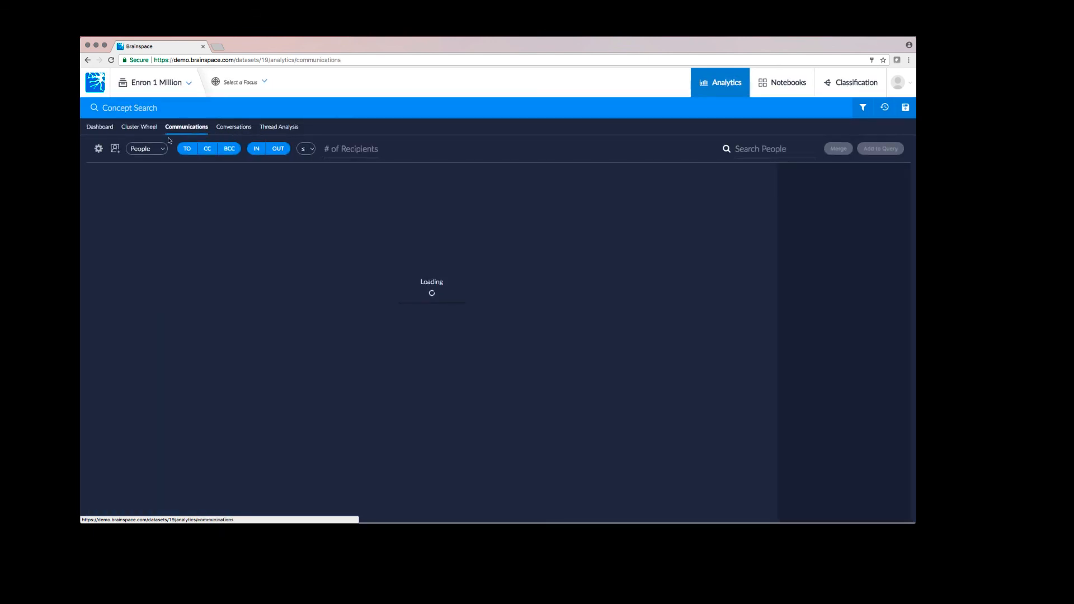
left_click(834, 88)
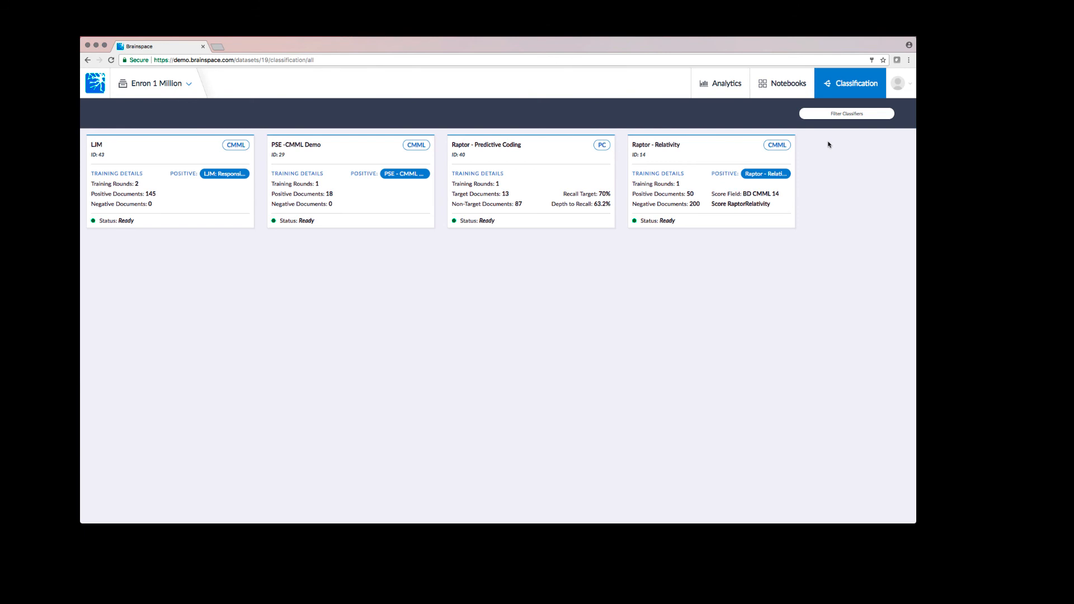
left_click(806, 94)
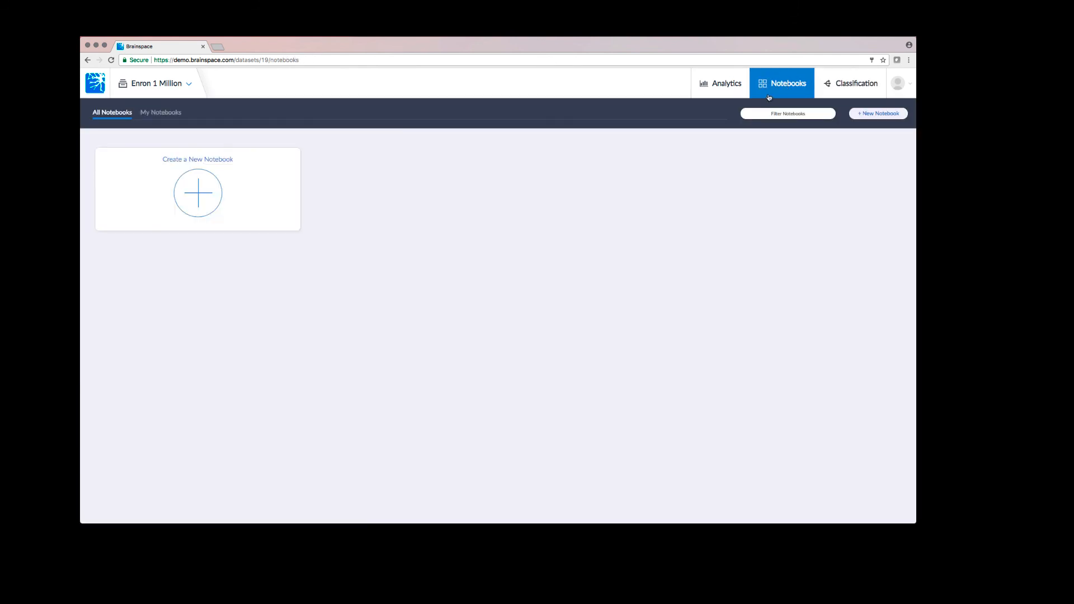
left_click(734, 94)
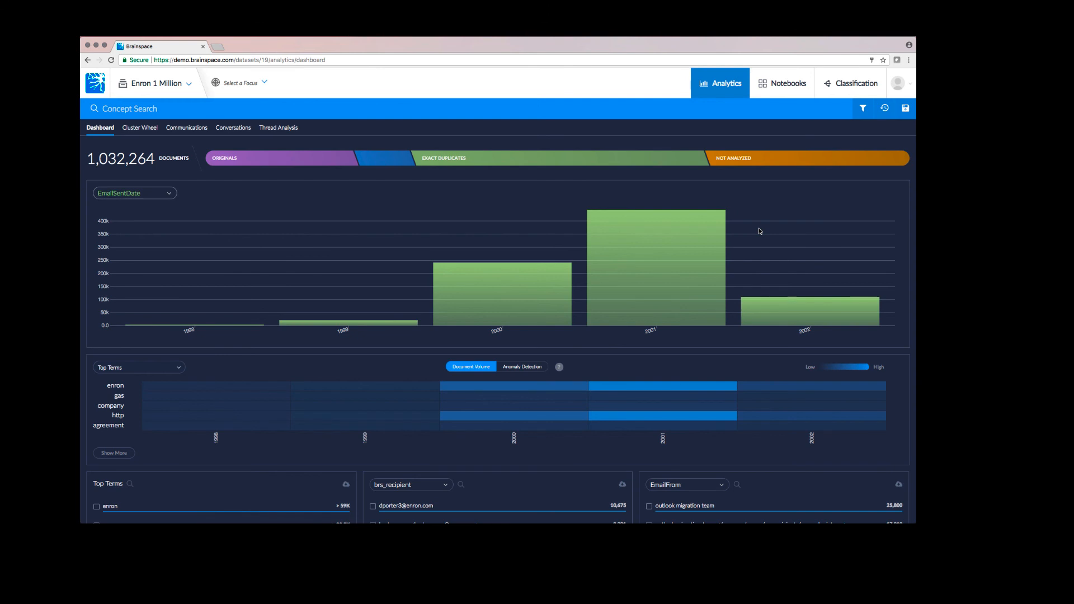
scroll(760, 231, "down", 5)
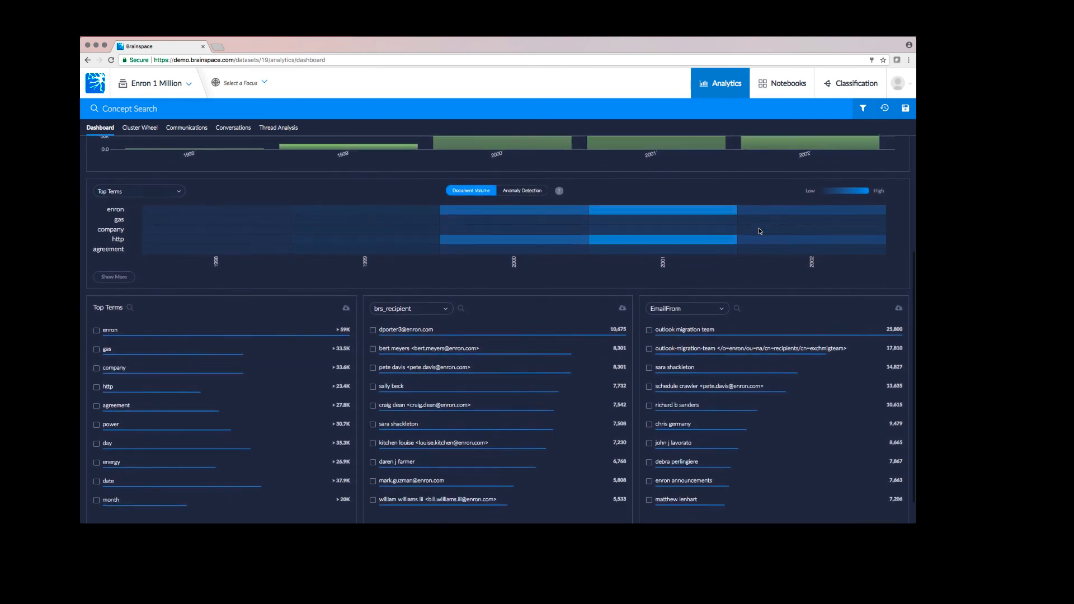